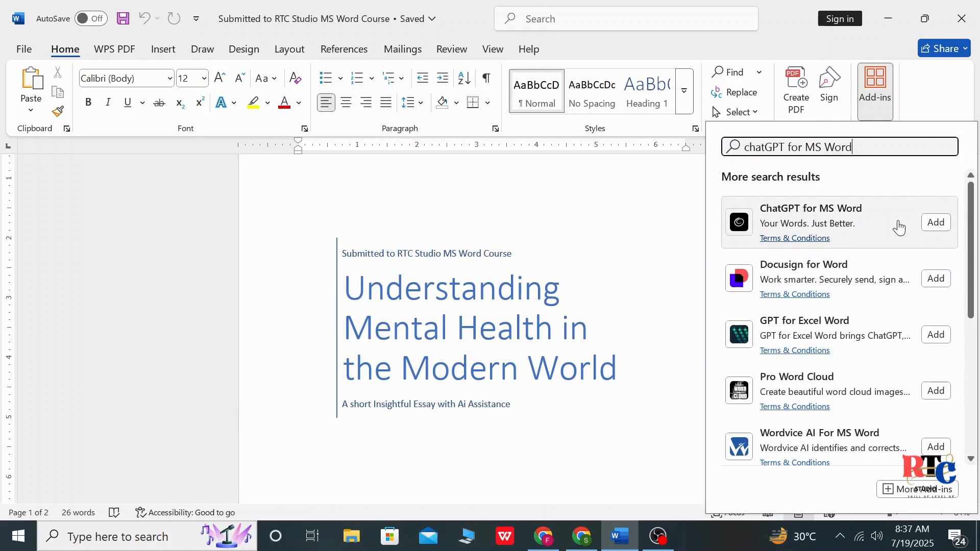
Add the ChatGPT for MS Word add-in and look through the options in its pane
{"action": "left_click", "coordinate": [936, 223]}
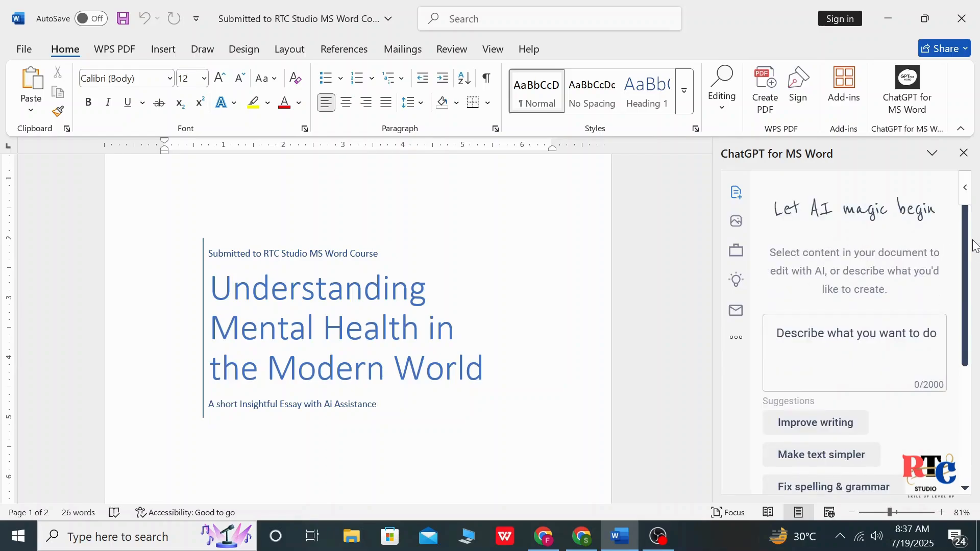
{"action": "scroll", "coordinate": [954, 340], "scroll_direction": "down", "scroll_amount": 3}
{"action": "scroll", "coordinate": [952, 347], "scroll_direction": "down", "scroll_amount": 1}
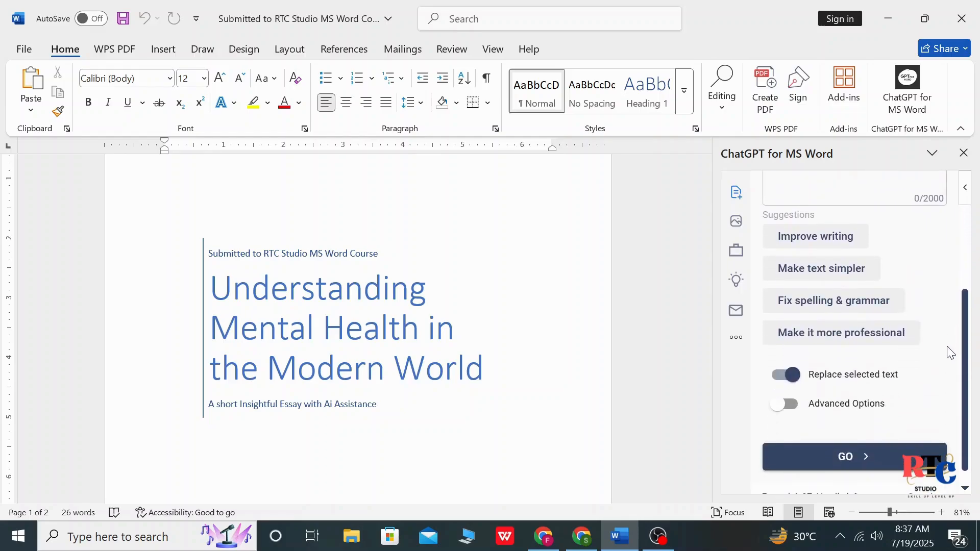
{"action": "scroll", "coordinate": [950, 336], "scroll_direction": "up", "scroll_amount": 4}
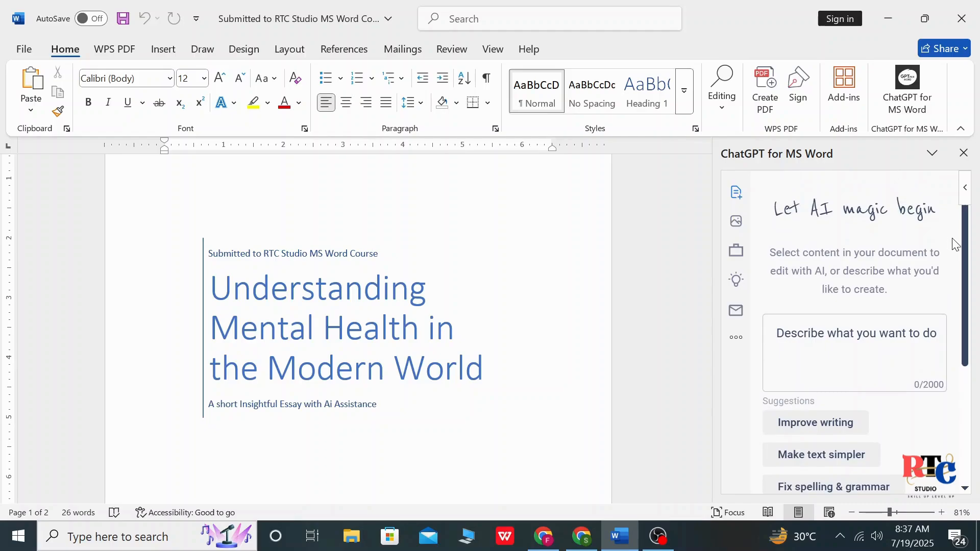
Generate text from the prompt "Write an introduction article about of Mental Health make it short worms and Suitable for Academic Audience"
{"action": "scroll", "coordinate": [957, 253], "scroll_direction": "down", "scroll_amount": 1}
{"action": "left_click", "coordinate": [808, 317]}
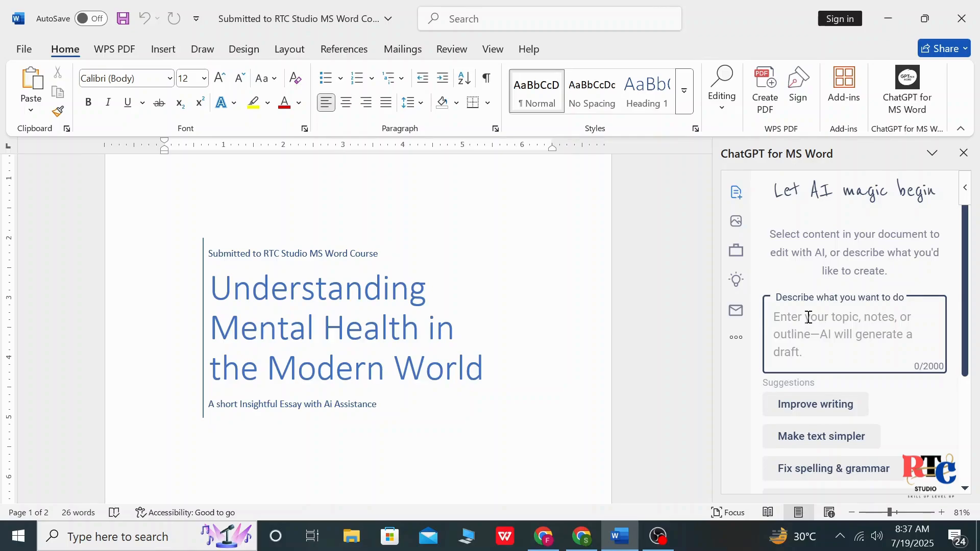
{"action": "type", "text": "Write an"}
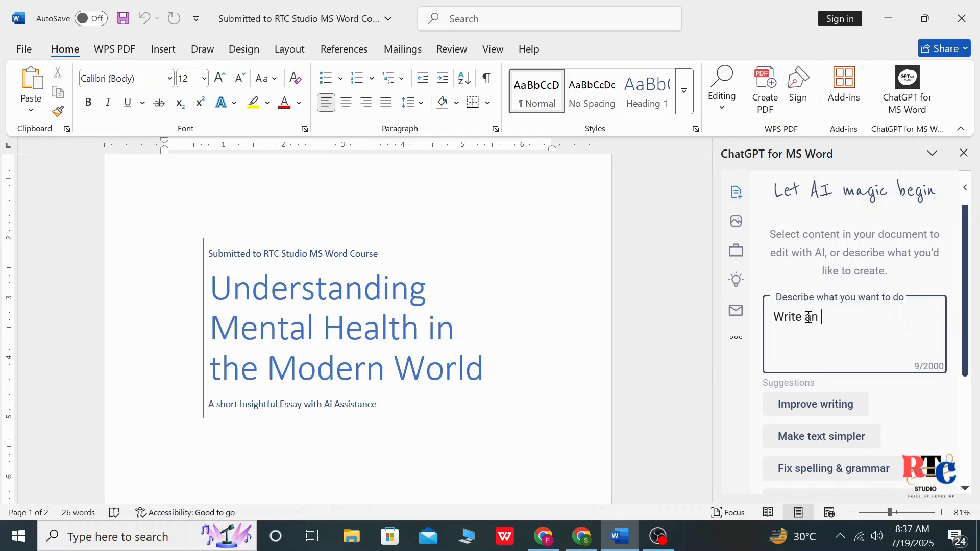
{"action": "type", "text": " introduction"}
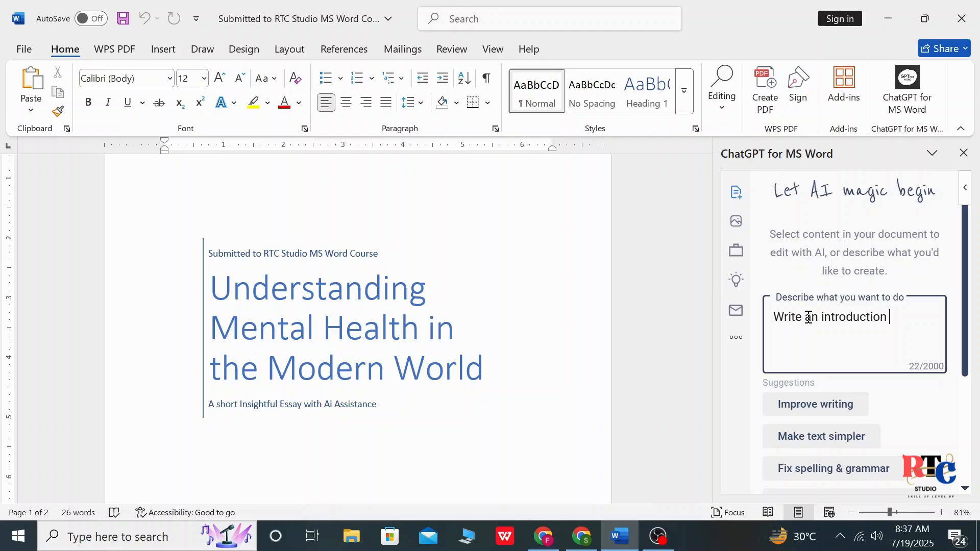
{"action": "type", "text": " article about of Men"}
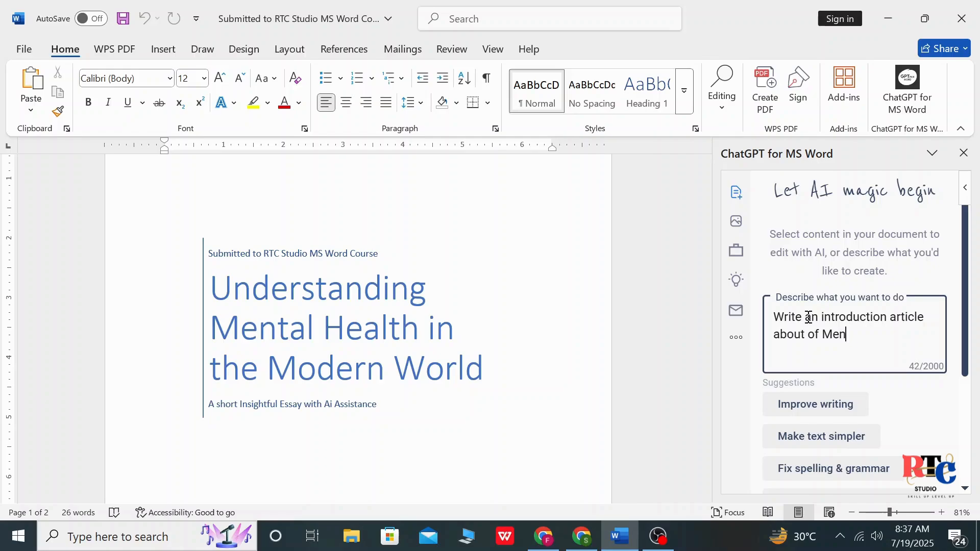
{"action": "type", "text": "tal Health make "}
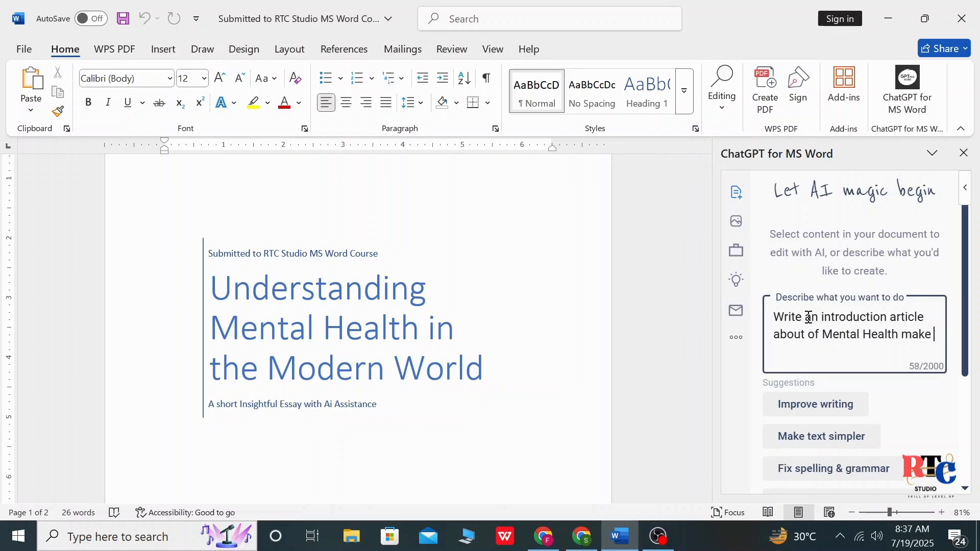
{"action": "type", "text": "it short worms and"}
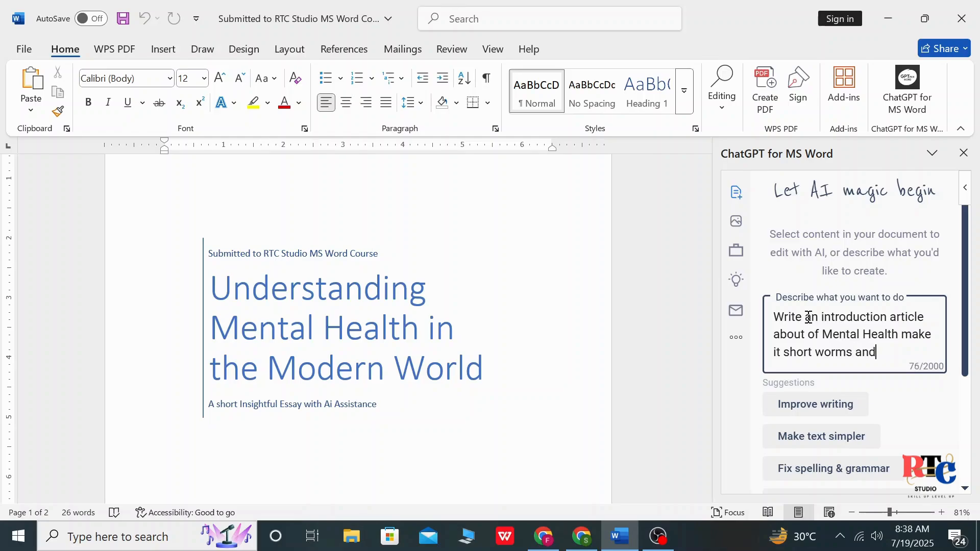
{"action": "type", "text": " Suitable for A"}
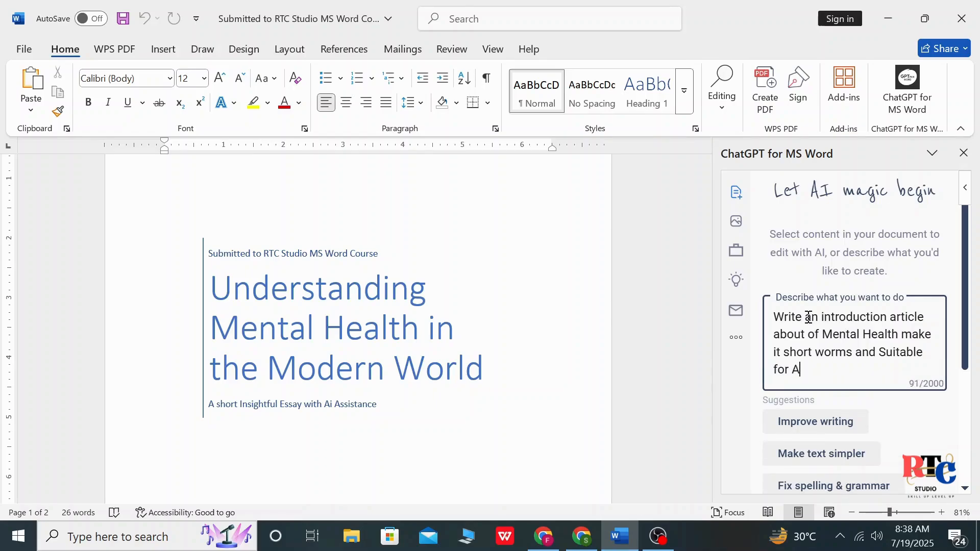
{"action": "type", "text": "cademic Audience"}
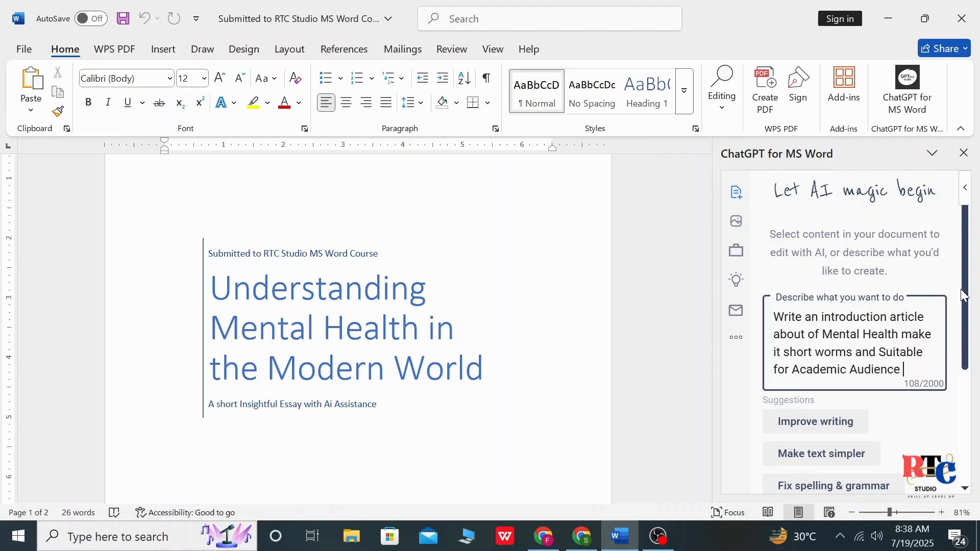
{"action": "scroll", "coordinate": [901, 414], "scroll_direction": "down", "scroll_amount": 4}
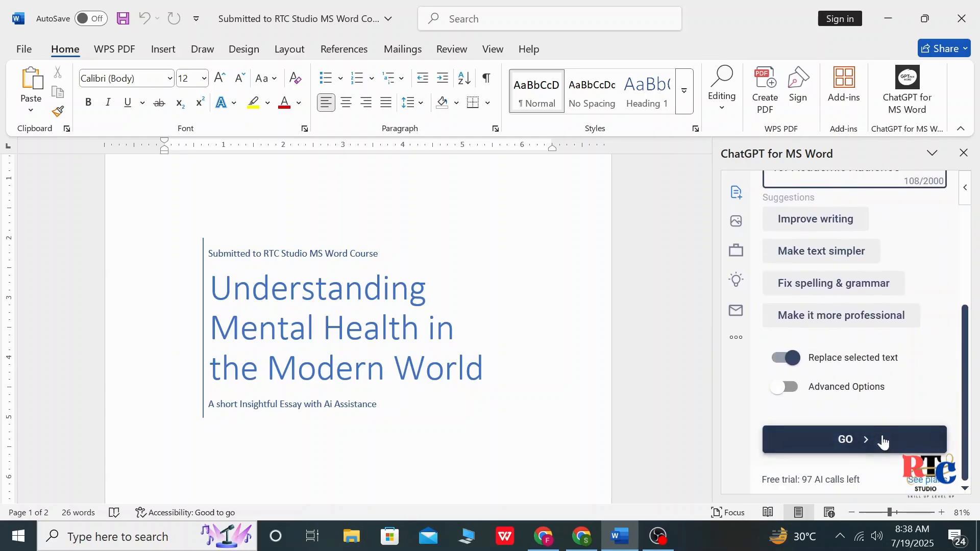
{"action": "left_click", "coordinate": [865, 450]}
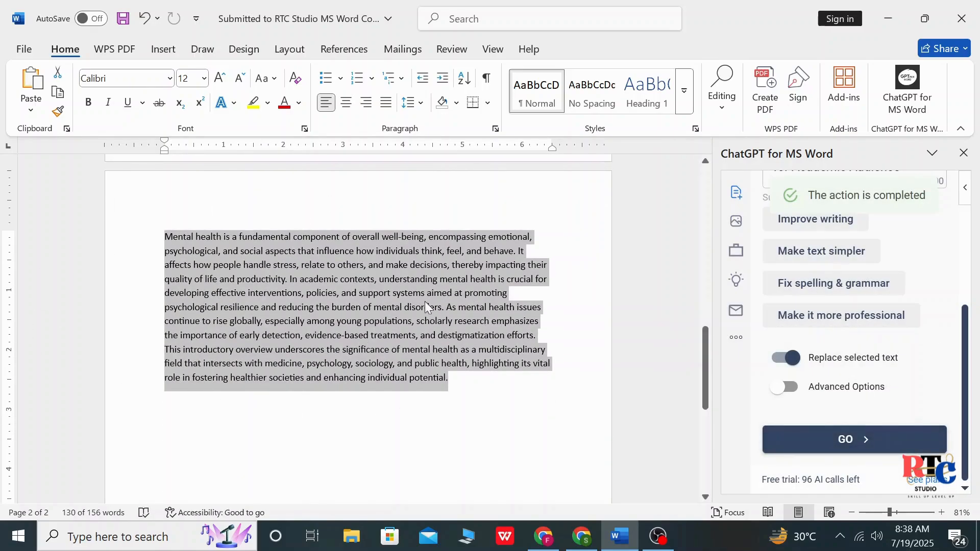
Insert the line "Introduction" above the generated paragraph and place the cursor at the paragraph's end
{"action": "left_click", "coordinate": [492, 404]}
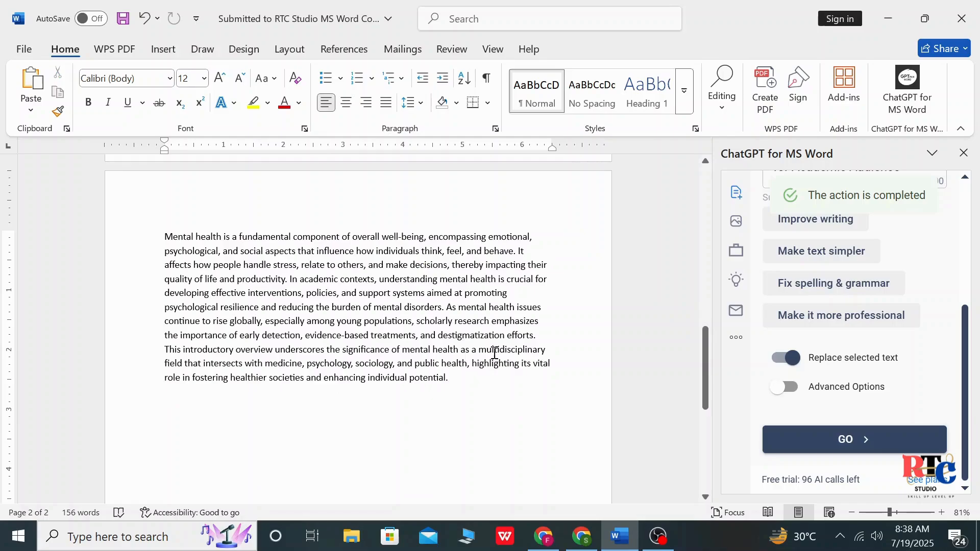
{"action": "left_click", "coordinate": [468, 384]}
{"action": "left_click", "coordinate": [164, 236]}
{"action": "key", "text": "Return"}
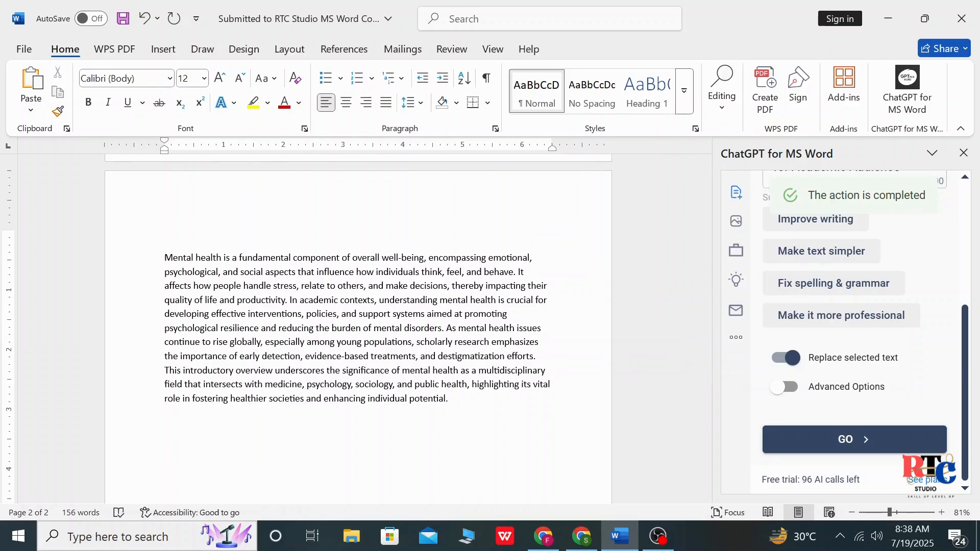
{"action": "left_click", "coordinate": [180, 225]}
{"action": "type", "text": "Introduction"}
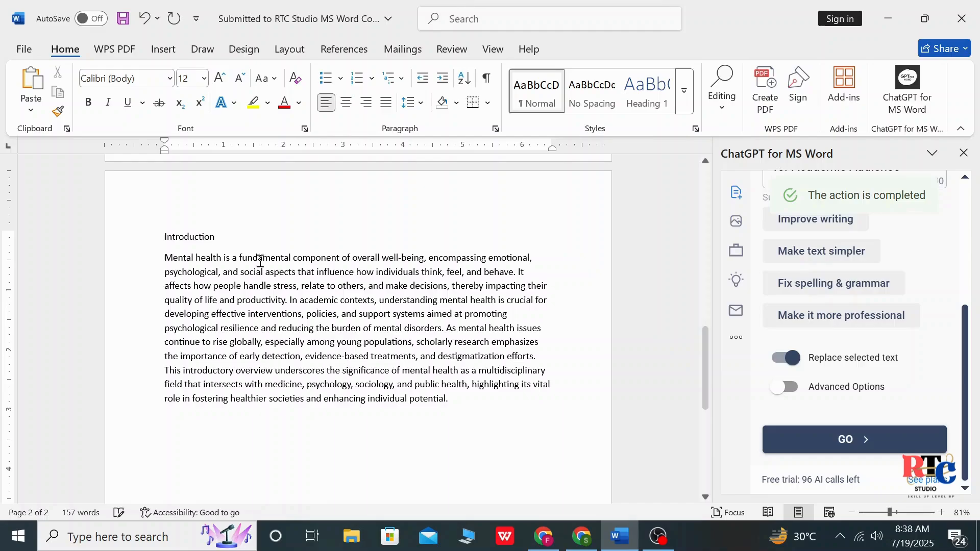
{"action": "left_click", "coordinate": [464, 398]}
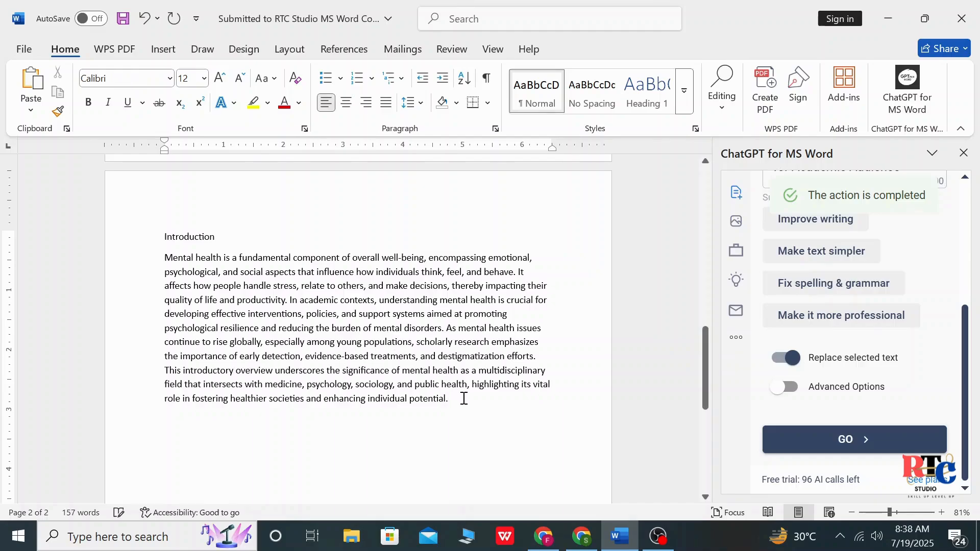
{"action": "type", "text": "Men"}
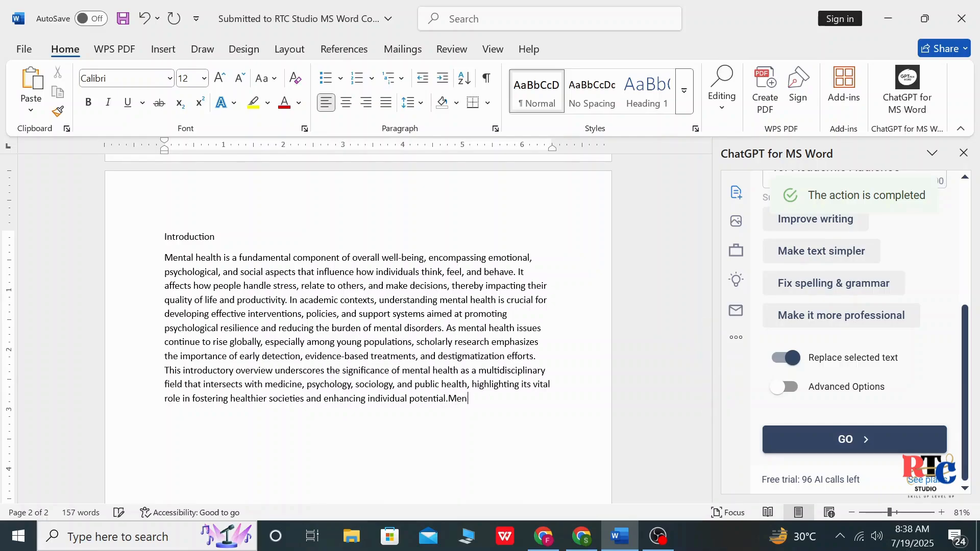
{"action": "type", "text": "atal Healt"}
{"action": "key", "text": "BackSpace"}
{"action": "key", "text": "BackSpace"}
{"action": "key", "text": "BackSpace"}
{"action": "key", "text": "BackSpace"}
{"action": "key", "text": "BackSpace"}
{"action": "key", "text": "BackSpace"}
{"action": "key", "text": "BackSpace"}
{"action": "key", "text": "BackSpace"}
{"action": "key", "text": "BackSpace"}
{"action": "key", "text": "BackSpace"}
{"action": "key", "text": "BackSpace"}
{"action": "key", "text": "BackSpace"}
Append "Mental health deserves and attention as a physical health yet it often." to the end of the generated paragraph
{"action": "type", "text": "Menatl health"}
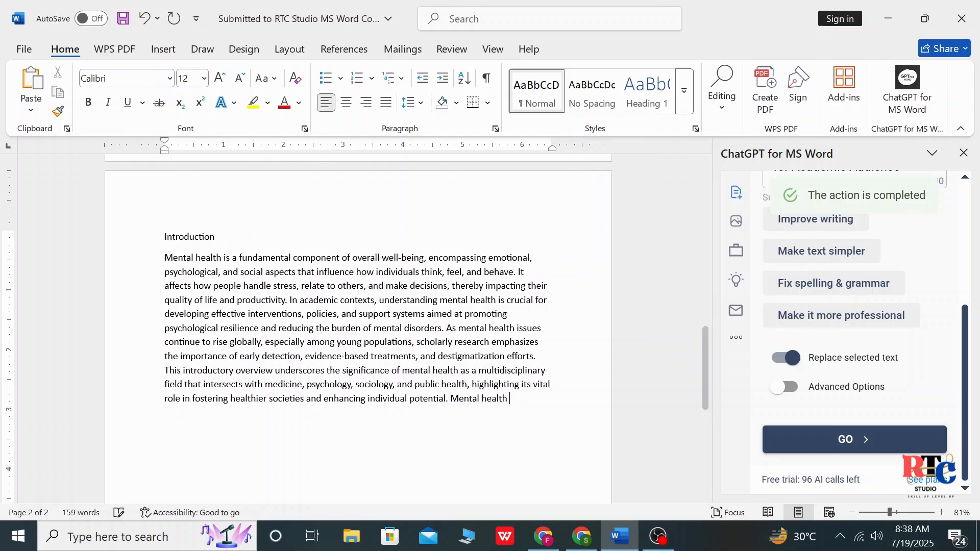
{"action": "type", "text": " deserves"}
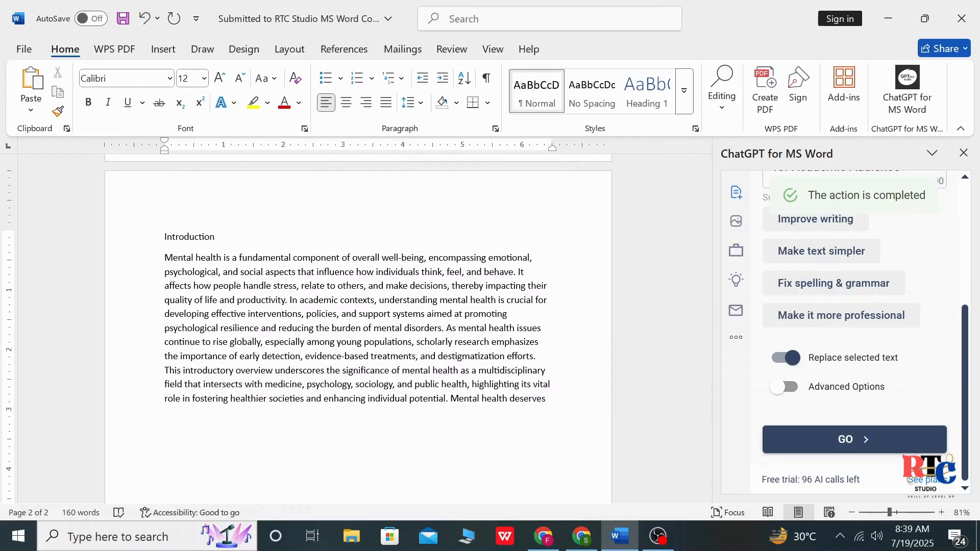
{"action": "type", "text": " and attention as a "}
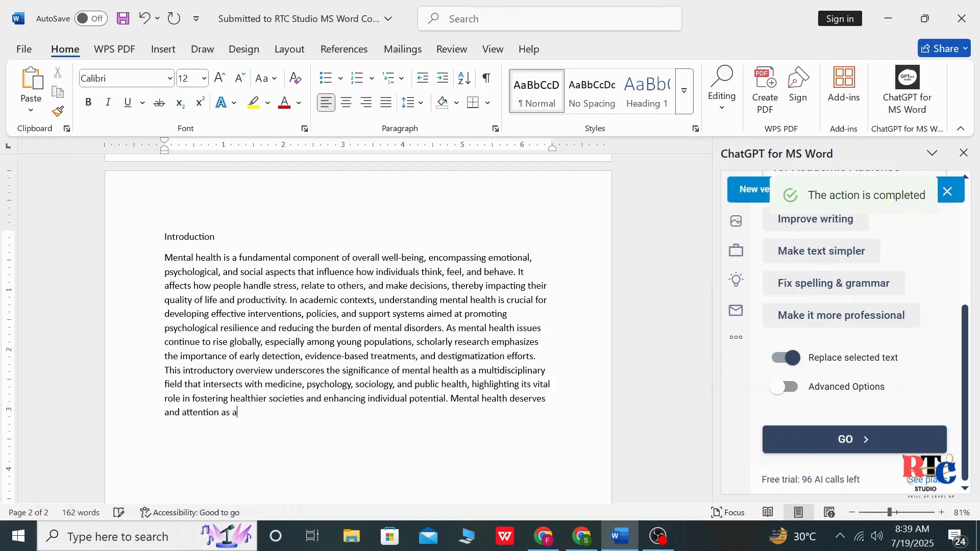
{"action": "type", "text": "physical health yet it "}
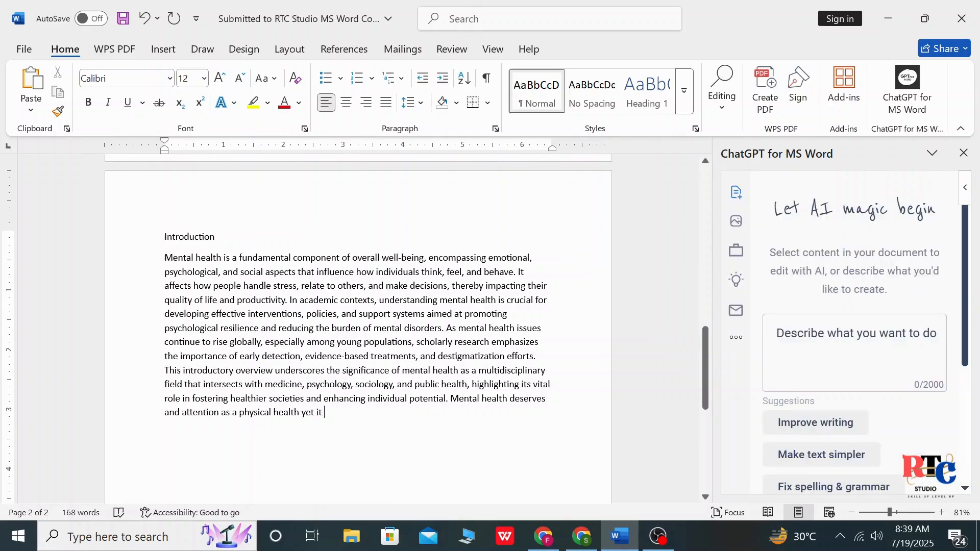
{"action": "type", "text": "often."}
Select the "Introduction" line and expand the style gallery
{"action": "left_click_drag", "start_coordinate": [239, 238], "coordinate": [141, 240]}
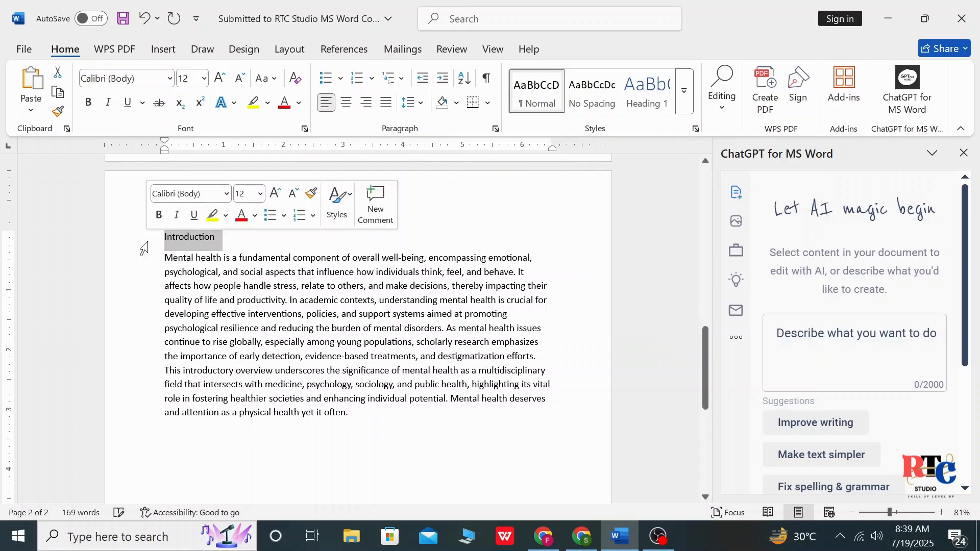
{"action": "left_click", "coordinate": [689, 96]}
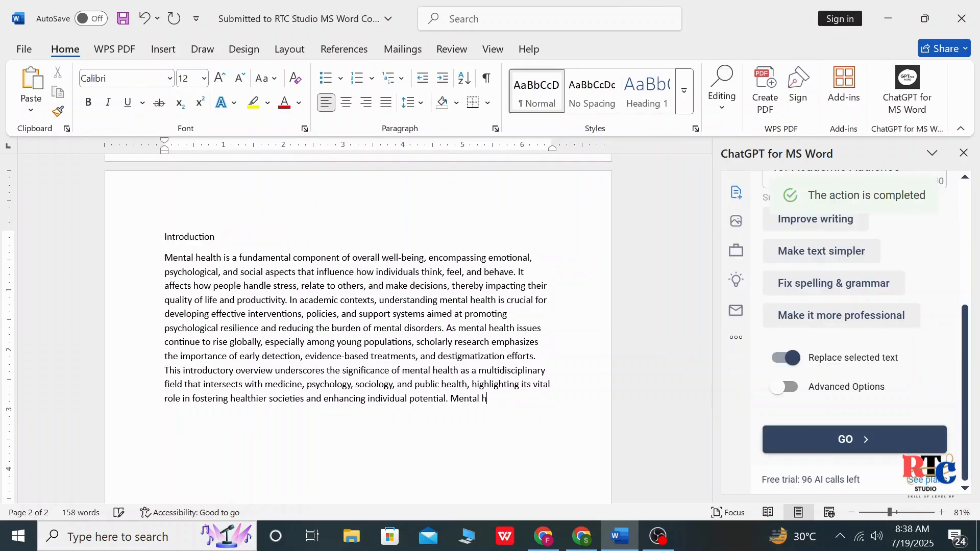
Complete the unfinished last sentence so it reads "Mental health deserves and attention as a physical health yet it often."
{"action": "type", "text": "ealth deserves"}
{"action": "type", "text": " and att"}
{"action": "type", "text": "entio"}
{"action": "type", "text": "n as"}
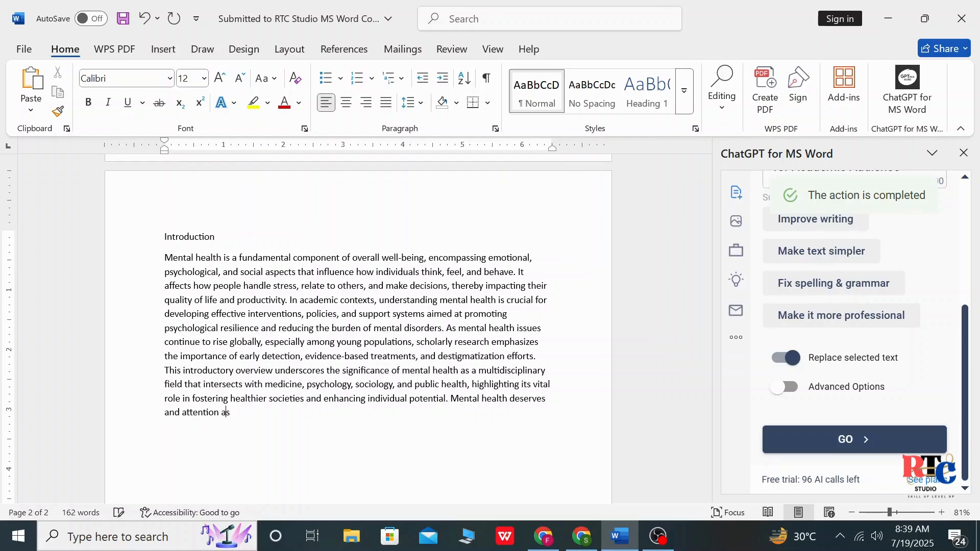
{"action": "type", "text": " a physical"}
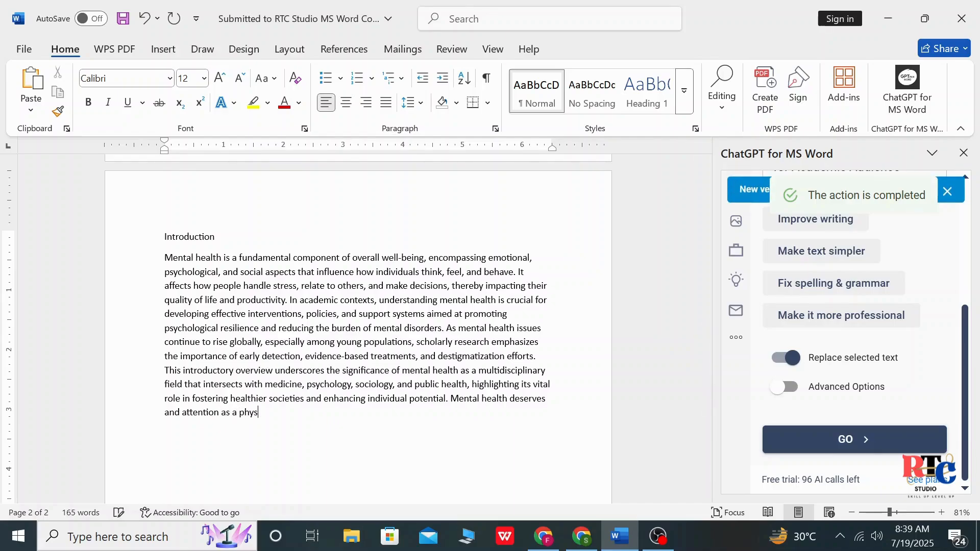
{"action": "type", "text": " health yet it often."}
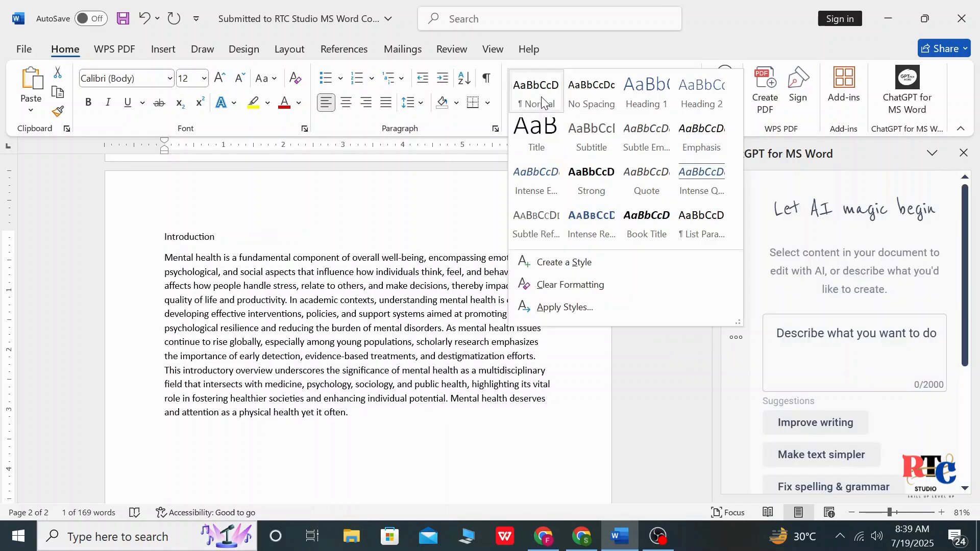
Apply the Heading 1 style to the "Introduction" line and return to the end of the paragraph
{"action": "left_click", "coordinate": [541, 102]}
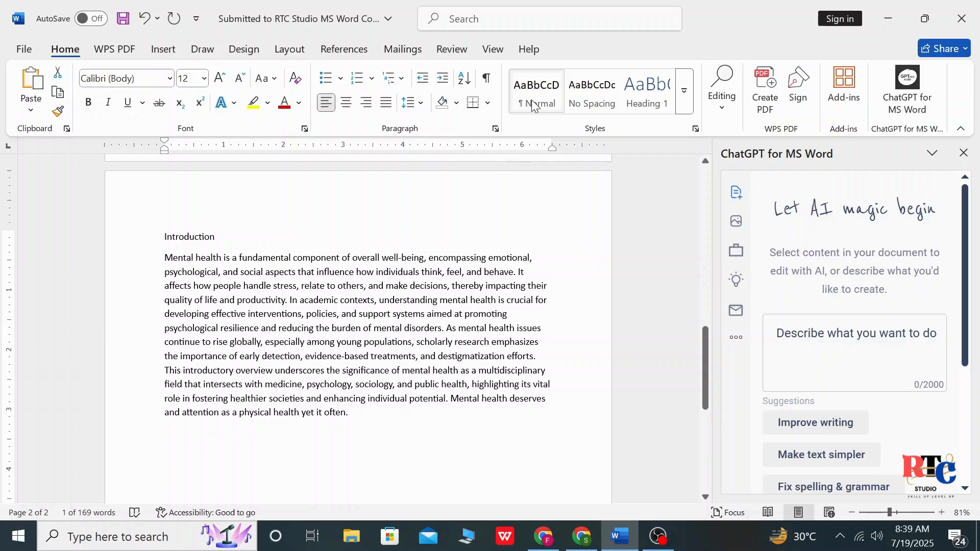
{"action": "left_click", "coordinate": [642, 94]}
{"action": "left_click", "coordinate": [366, 428]}
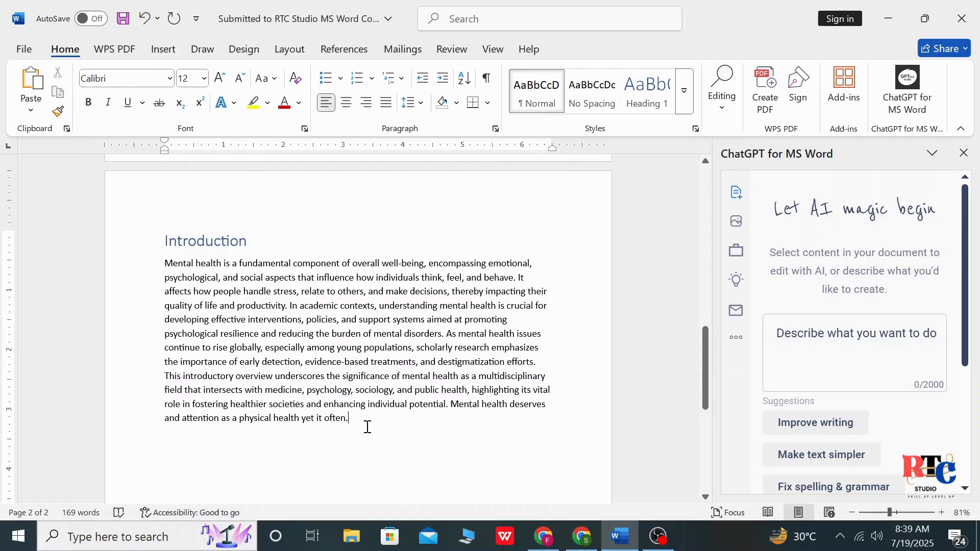
{"action": "left_click_drag", "start_coordinate": [708, 350], "coordinate": [645, 377]}
{"action": "left_click", "coordinate": [475, 413]}
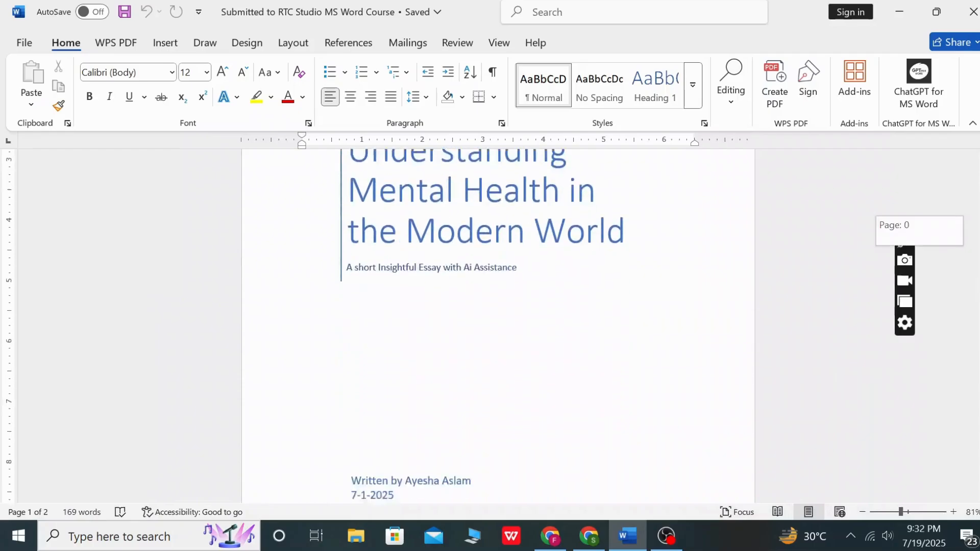
{"action": "left_click_drag", "start_coordinate": [977, 263], "coordinate": [978, 380]}
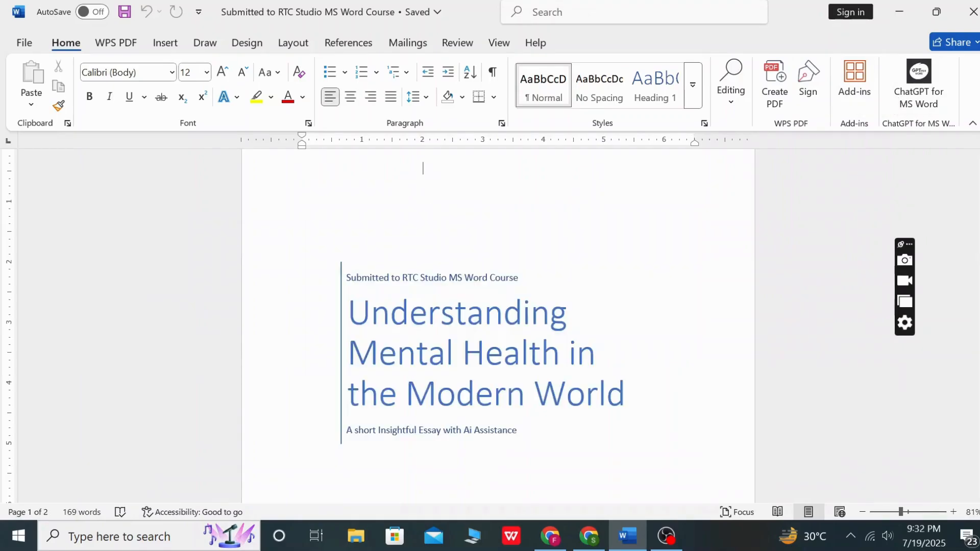
{"action": "scroll", "coordinate": [498, 306], "scroll_direction": "down", "scroll_amount": 10}
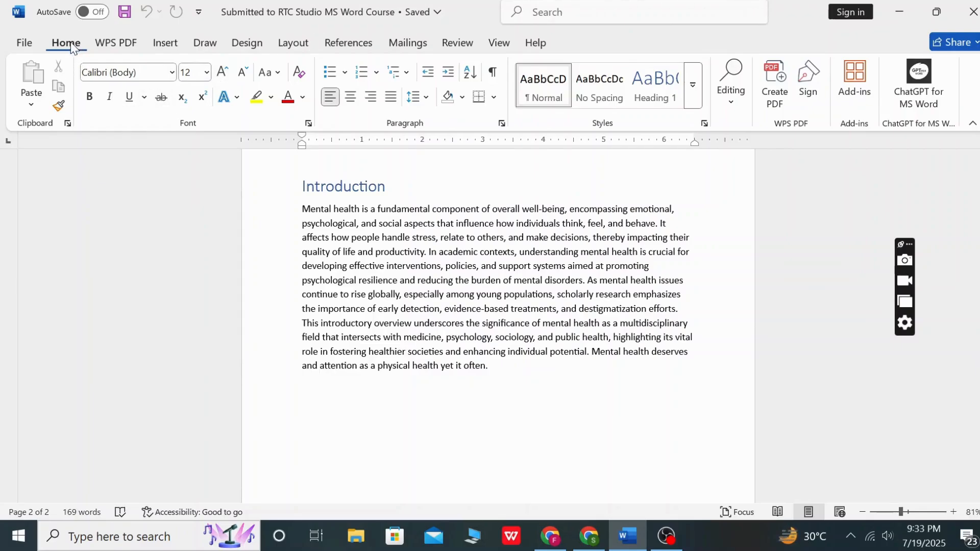
Search the available add-ins for "Grammarly for MS word" and shorten the search term to "Gramm"
{"action": "left_click", "coordinate": [855, 82]}
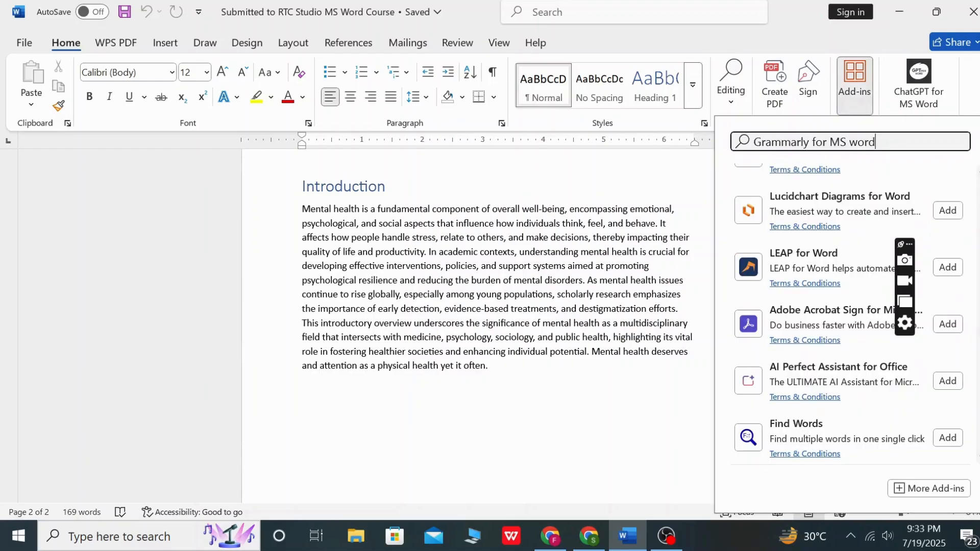
{"action": "scroll", "coordinate": [975, 175], "scroll_direction": "up", "scroll_amount": 4}
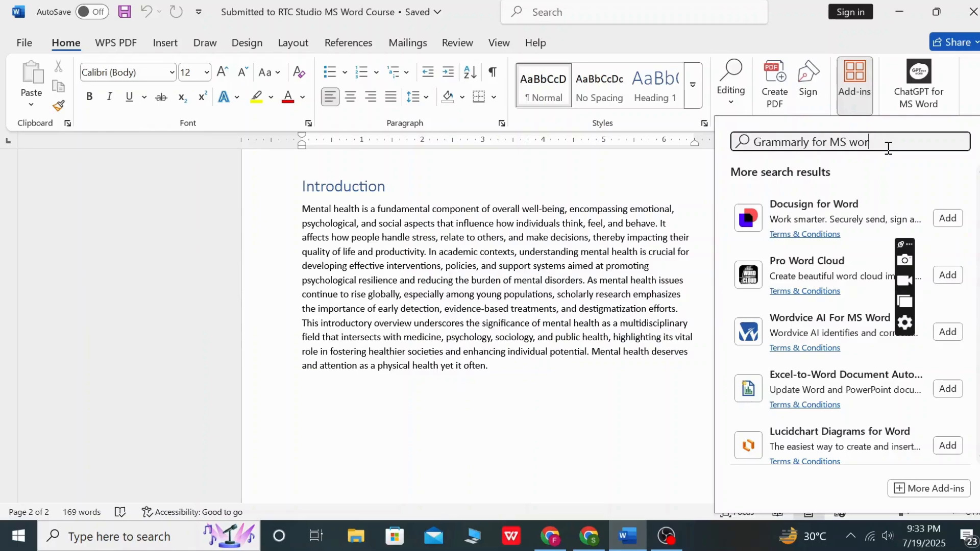
{"action": "key", "text": "BackSpace"}
{"action": "key", "text": "BackSpace"}
{"action": "key", "text": "BackSpace"}
{"action": "key", "text": "BackSpace"}
{"action": "key", "text": "BackSpace"}
{"action": "key", "text": "BackSpace"}
{"action": "key", "text": "BackSpace"}
{"action": "key", "text": "BackSpace"}
{"action": "key", "text": "BackSpace"}
{"action": "key", "text": "BackSpace"}
{"action": "key", "text": "BackSpace"}
{"action": "key", "text": "BackSpace"}
{"action": "key", "text": "BackSpace"}
{"action": "key", "text": "BackSpace"}
{"action": "key", "text": "BackSpace"}
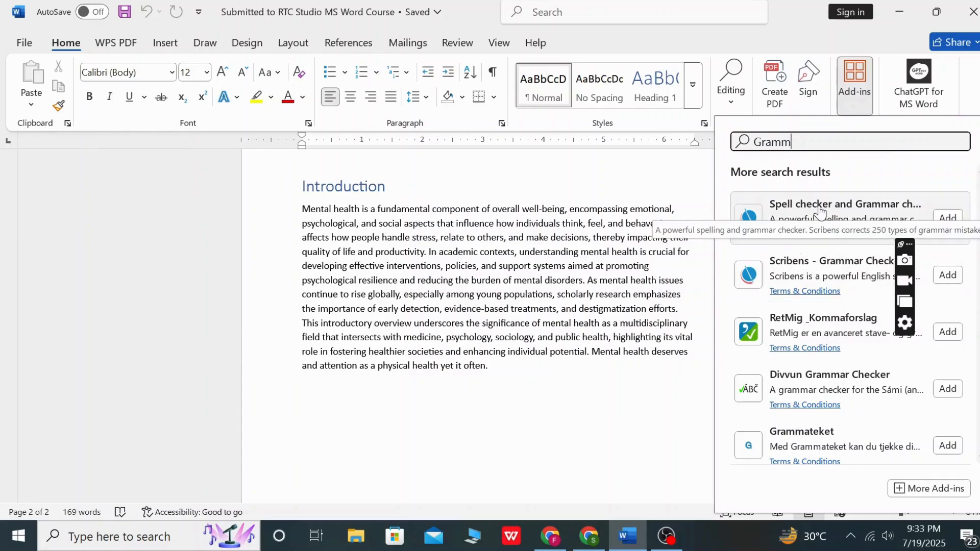
Look through the grammar add-in search results and add Scribens - Grammar Checker to the document
{"action": "scroll", "coordinate": [847, 316], "scroll_direction": "down", "scroll_amount": 1}
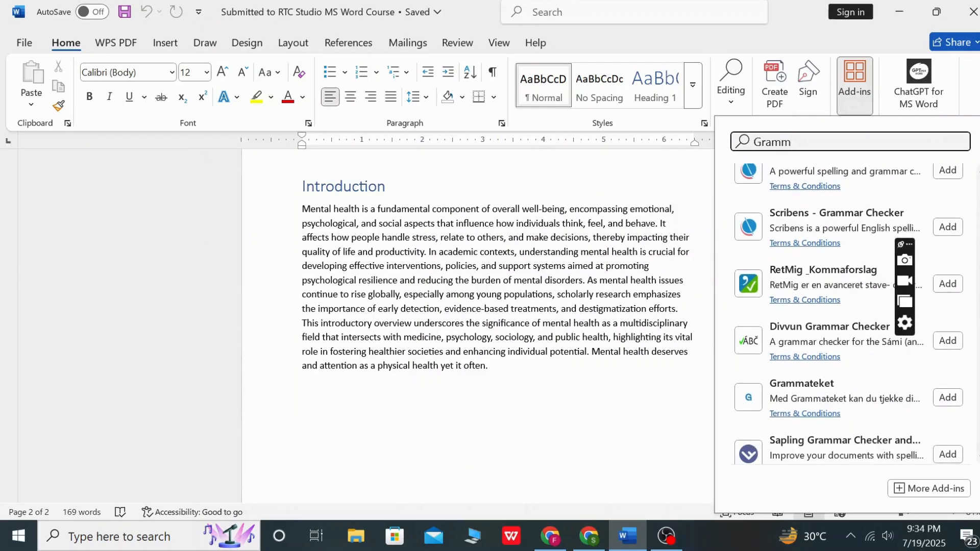
{"action": "scroll", "coordinate": [847, 314], "scroll_direction": "up", "scroll_amount": 1}
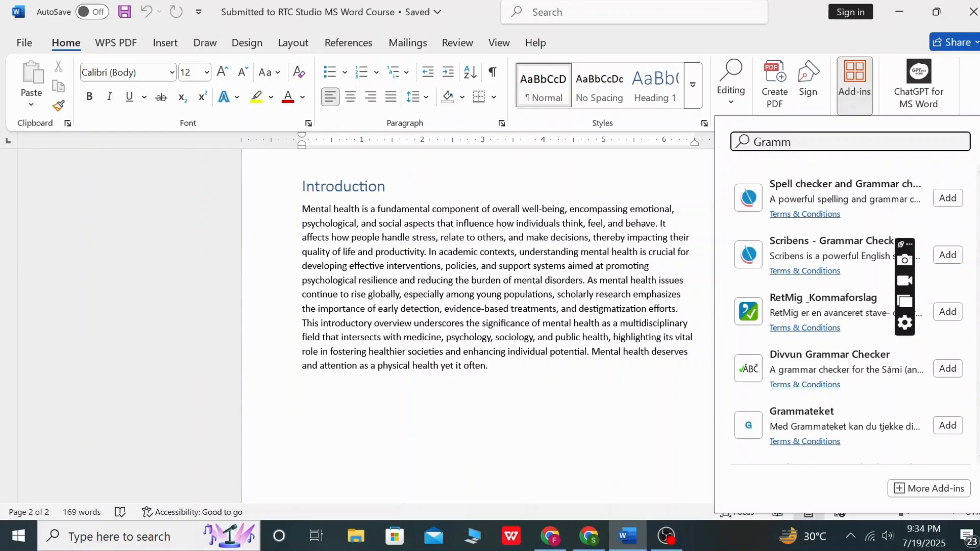
{"action": "scroll", "coordinate": [848, 314], "scroll_direction": "down", "scroll_amount": 2}
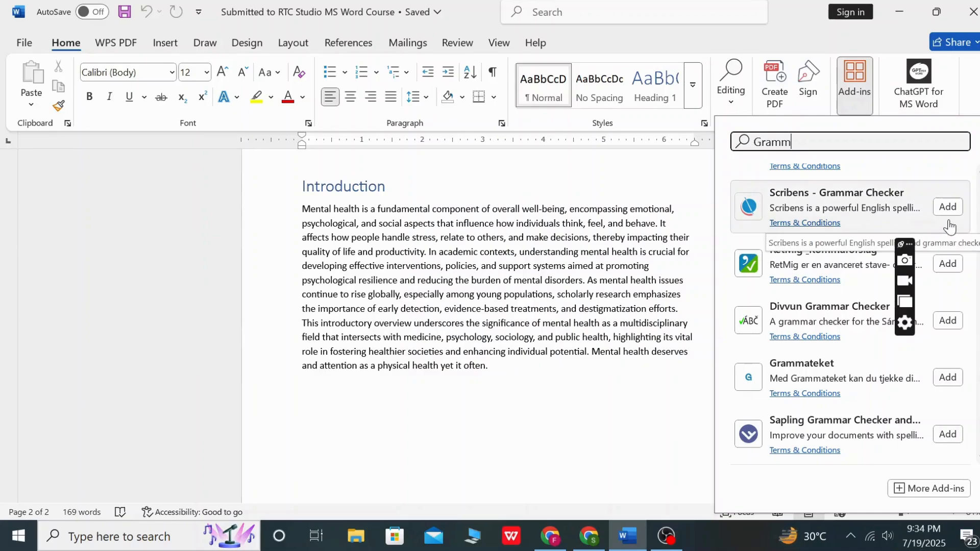
{"action": "left_click", "coordinate": [948, 207]}
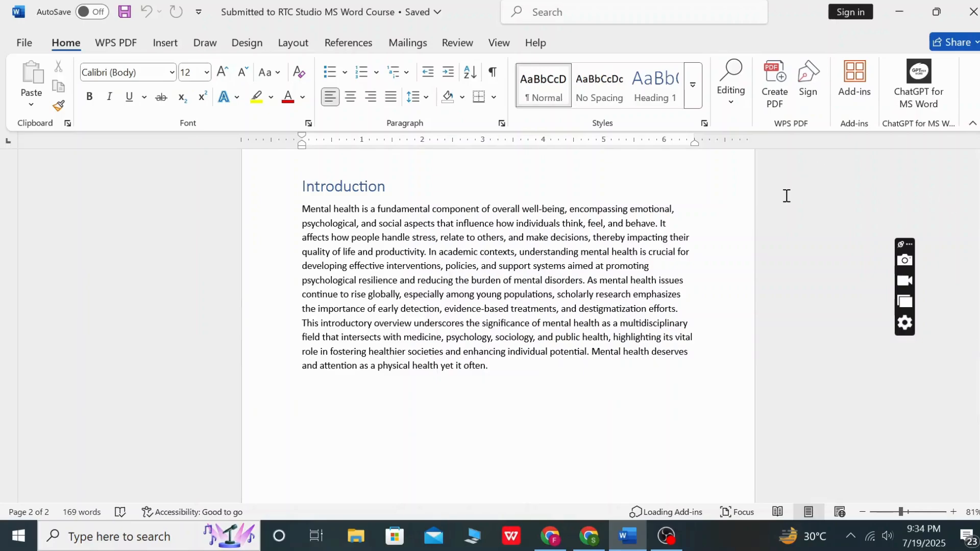
{"action": "left_click_drag", "start_coordinate": [912, 253], "coordinate": [901, 539]}
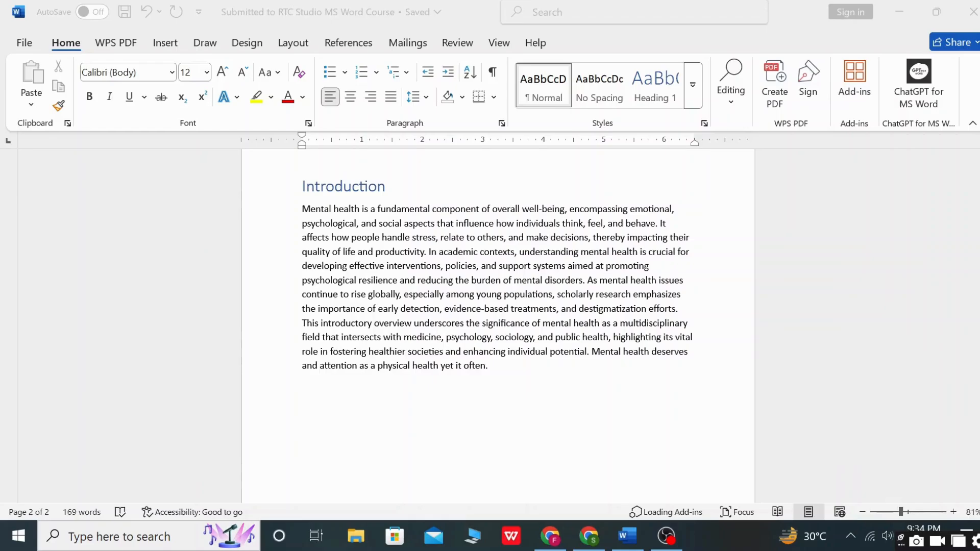
Open Scribens - Grammar Checker from the installed add-ins and start it past its welcome screen
{"action": "left_click", "coordinate": [843, 88]}
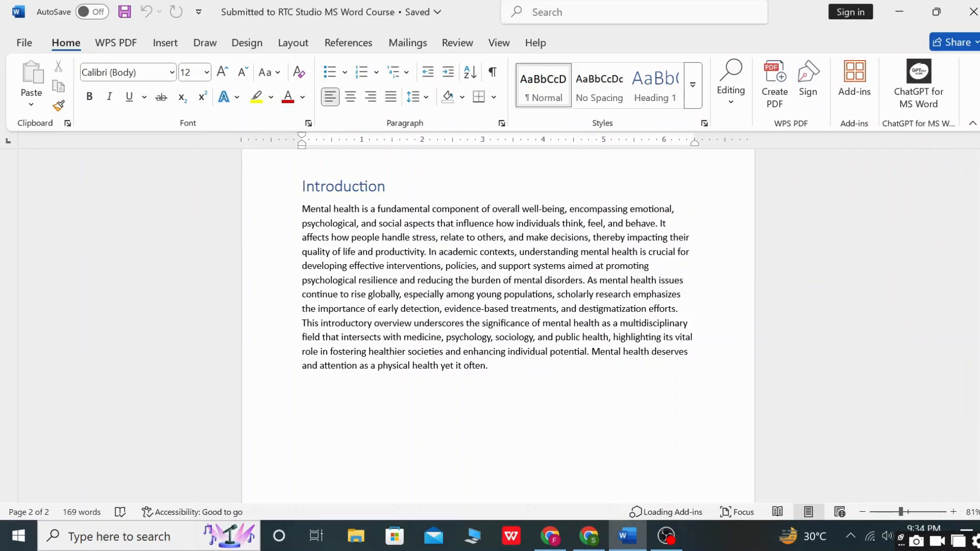
{"action": "left_click_drag", "start_coordinate": [979, 382], "coordinate": [979, 403]}
{"action": "left_click", "coordinate": [853, 112]}
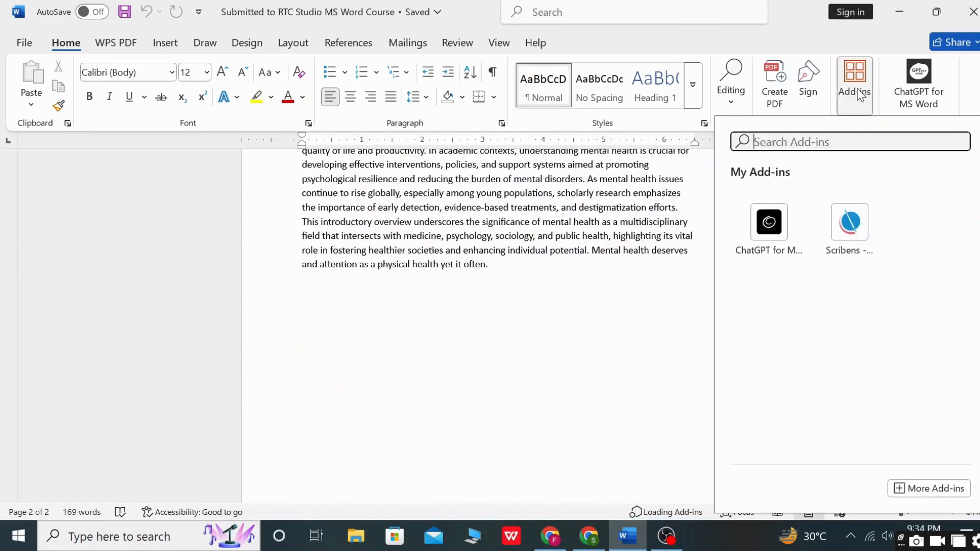
{"action": "left_click", "coordinate": [846, 234]}
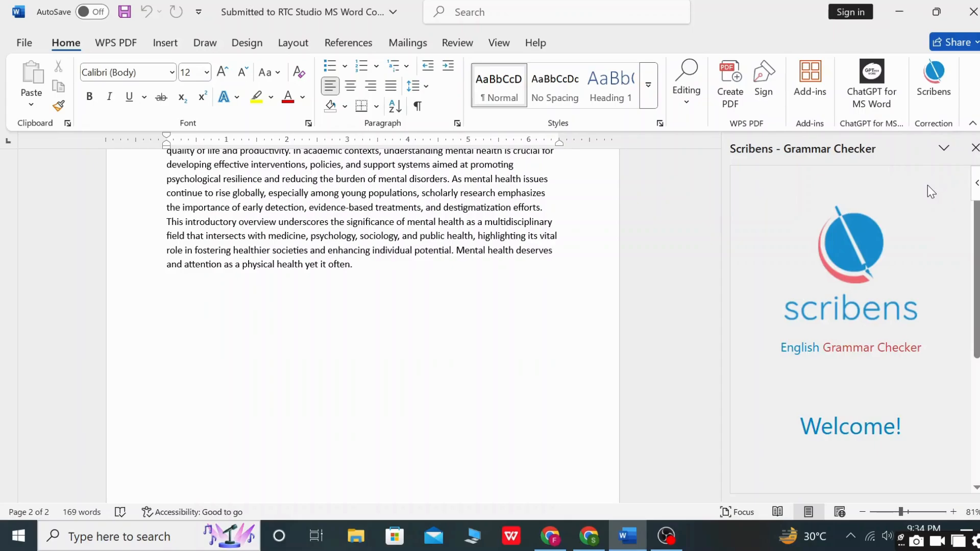
{"action": "scroll", "coordinate": [896, 364], "scroll_direction": "down", "scroll_amount": 5}
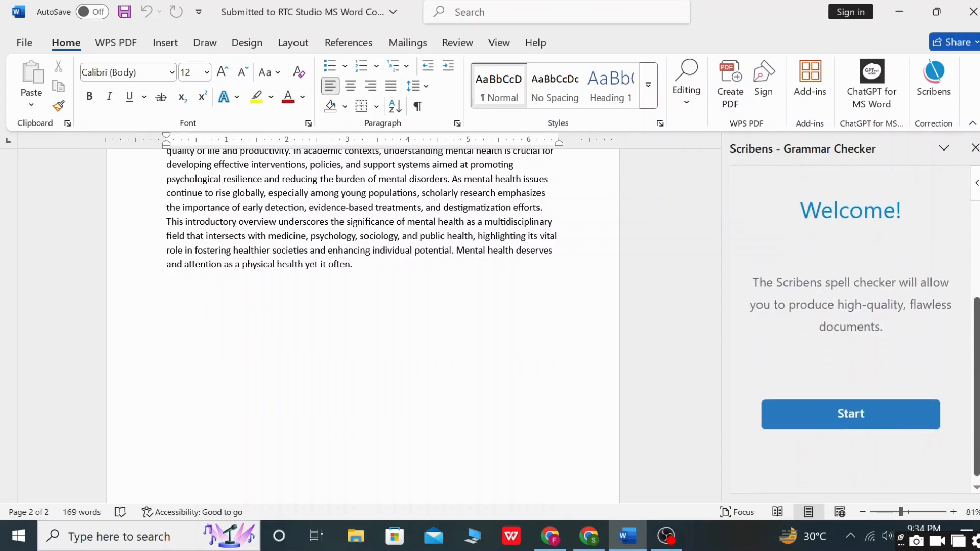
{"action": "left_click", "coordinate": [878, 406]}
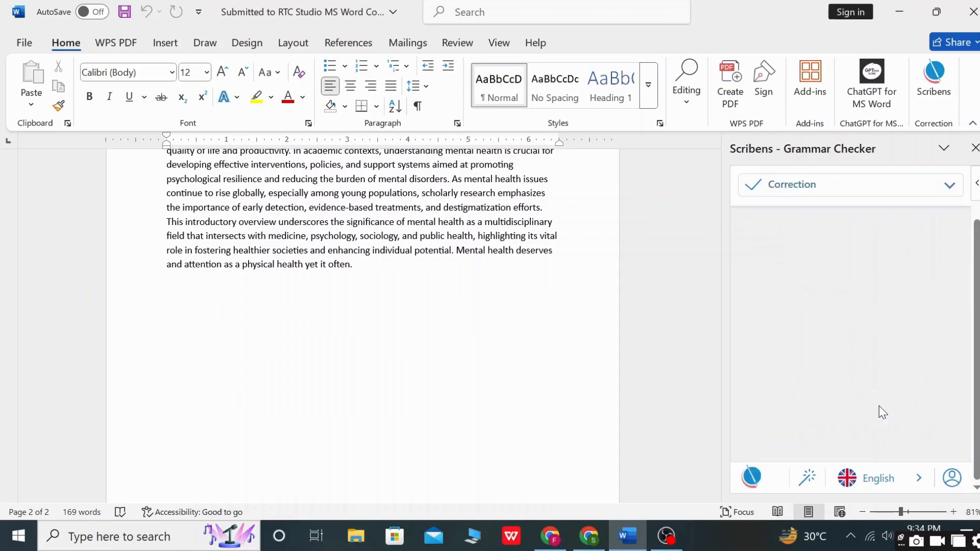
Show the available Scribens checking modes and view the list of installed add-ins
{"action": "left_click", "coordinate": [919, 195]}
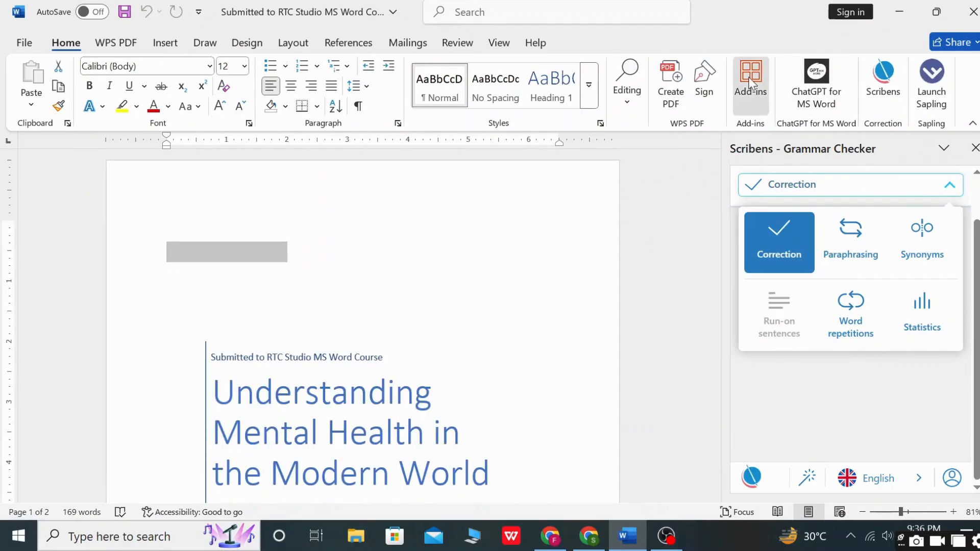
{"action": "left_click", "coordinate": [751, 84]}
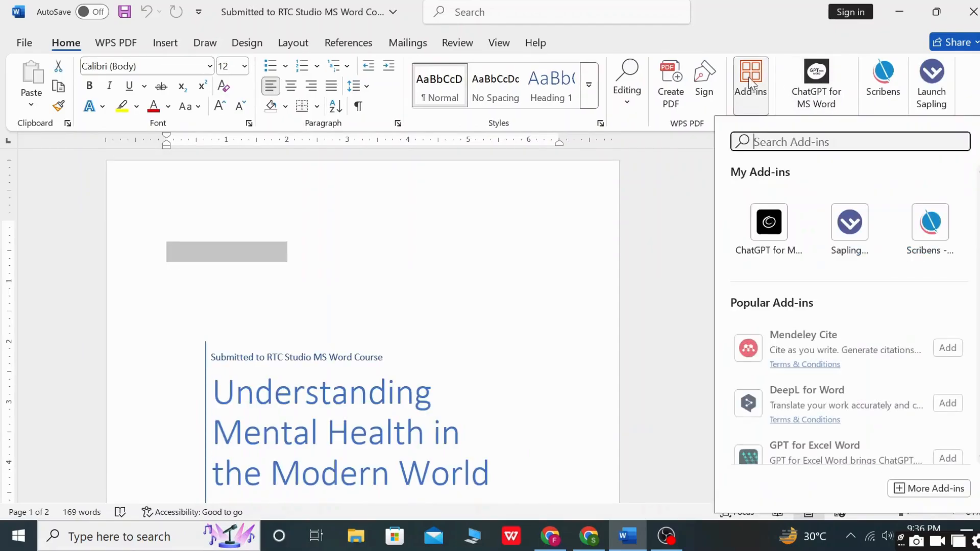
{"action": "left_click", "coordinate": [686, 343]}
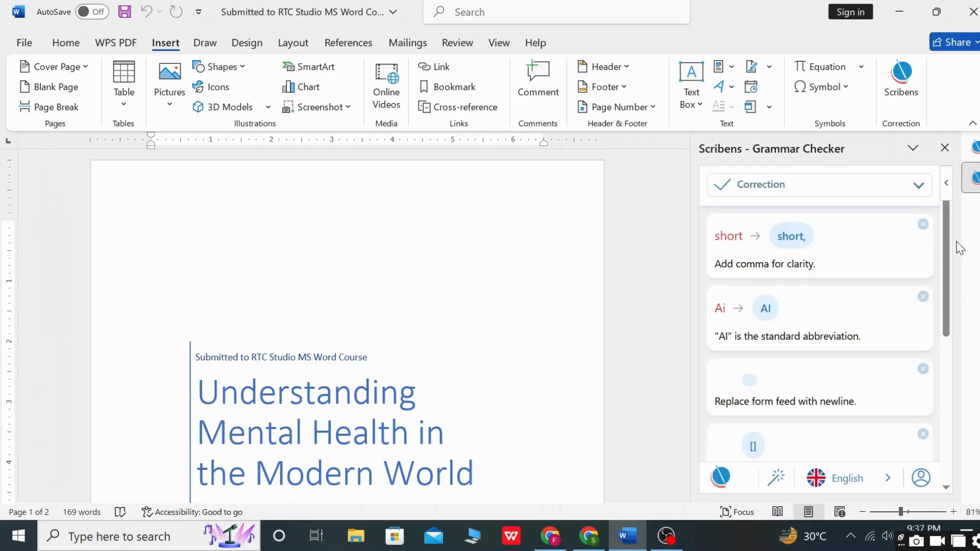
Try to apply the Scribens suggestions "short," and "AI" to the subtitle on the cover page
{"action": "mouse_move", "coordinate": [947, 251]}
{"action": "left_mouse_down"}
{"action": "mouse_move", "coordinate": [952, 470]}
{"action": "mouse_move", "coordinate": [964, 237]}
{"action": "left_mouse_up"}
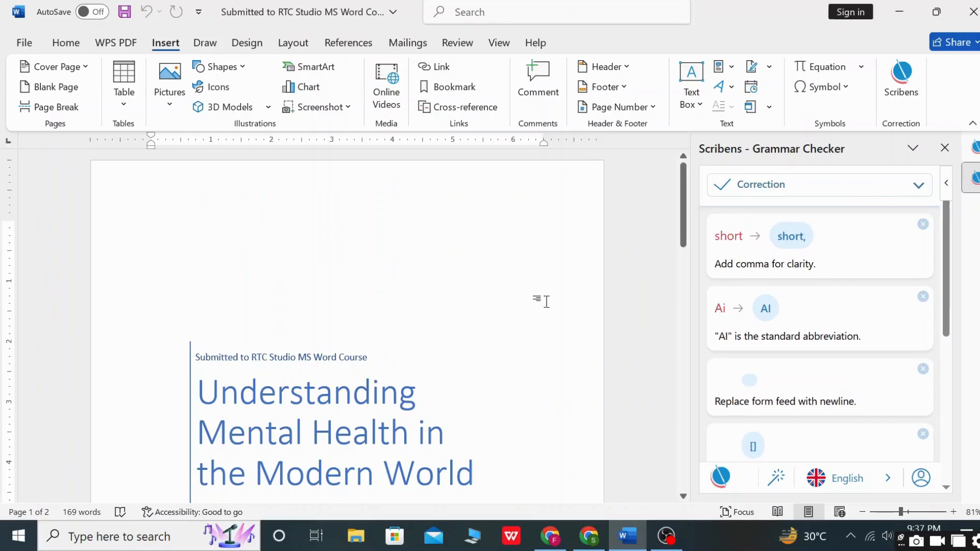
{"action": "left_click", "coordinate": [787, 240]}
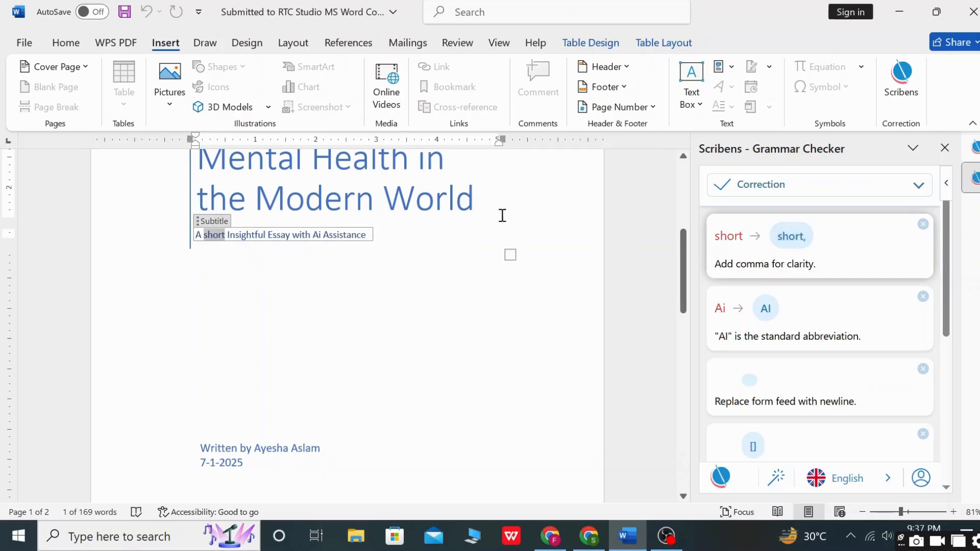
{"action": "left_click", "coordinate": [759, 317]}
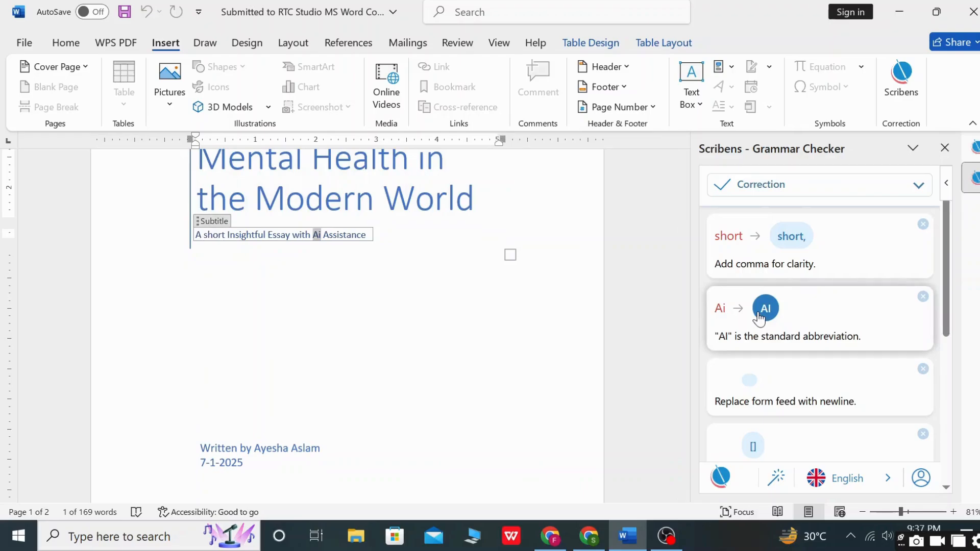
Try to apply the Scribens suggestions to replace the form feed with a newline and remove the spurious space
{"action": "scroll", "coordinate": [951, 286], "scroll_direction": "down", "scroll_amount": 1}
{"action": "scroll", "coordinate": [952, 307], "scroll_direction": "down", "scroll_amount": 2}
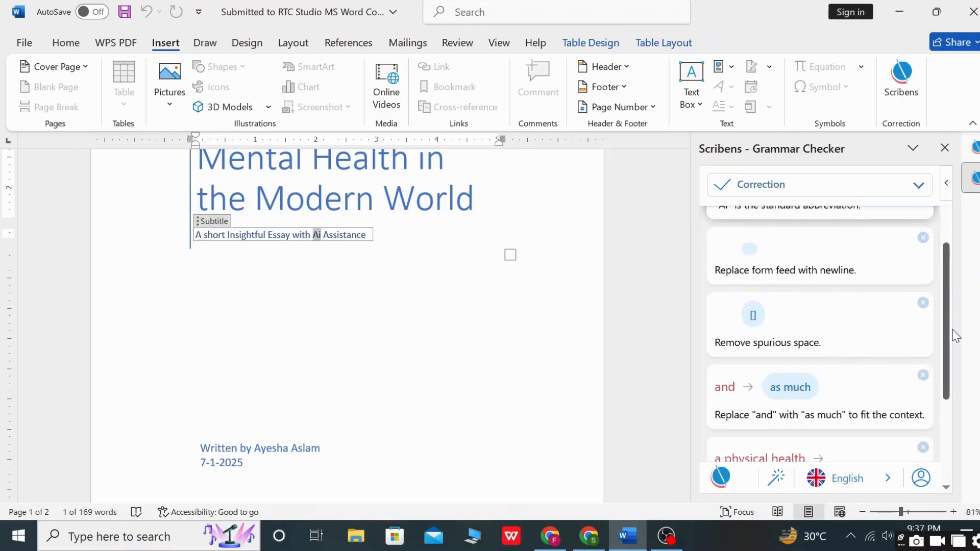
{"action": "left_click", "coordinate": [748, 240]}
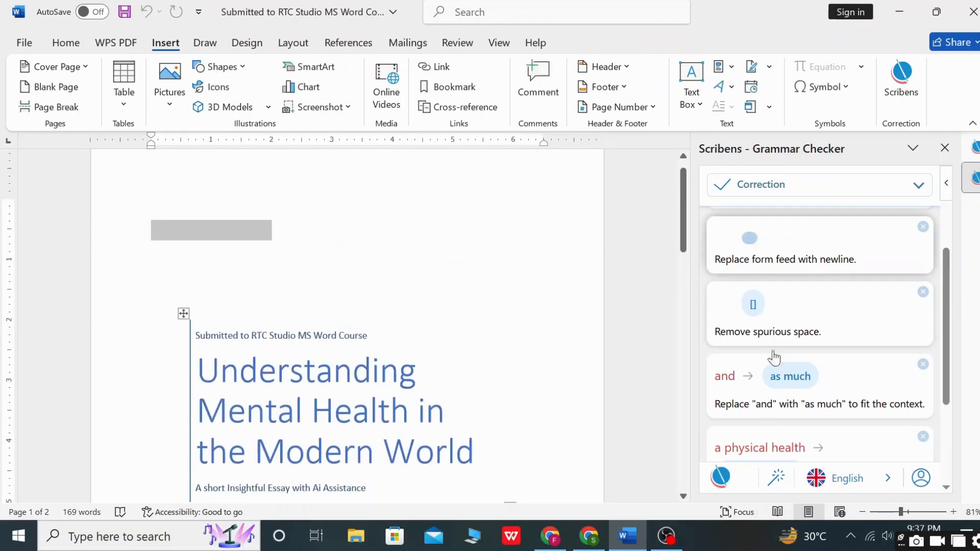
{"action": "left_click", "coordinate": [752, 305]}
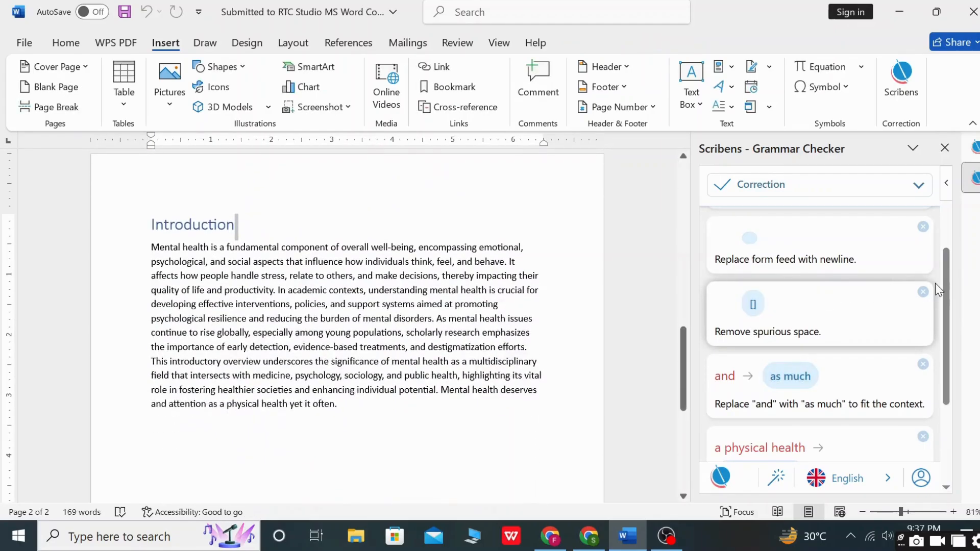
Try to apply the suggestions "as much", "physical health," and "often does not receive it." to the paragraph's last sentence
{"action": "left_click_drag", "start_coordinate": [948, 286], "coordinate": [961, 360]}
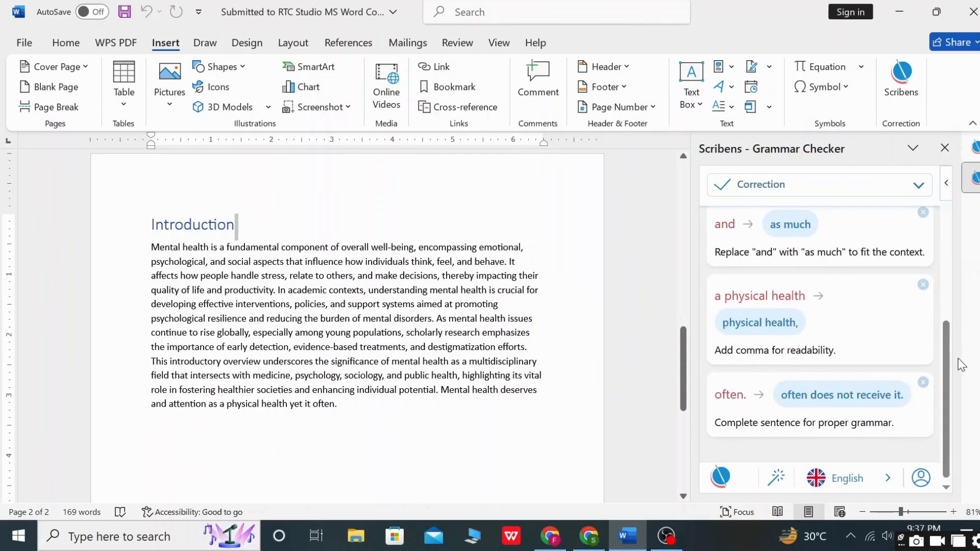
{"action": "left_click", "coordinate": [795, 229]}
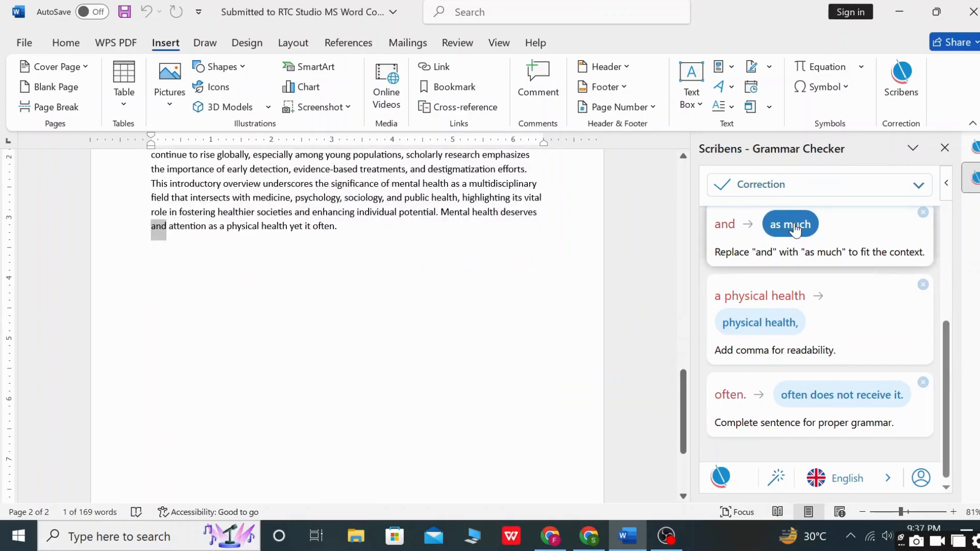
{"action": "left_click", "coordinate": [775, 331]}
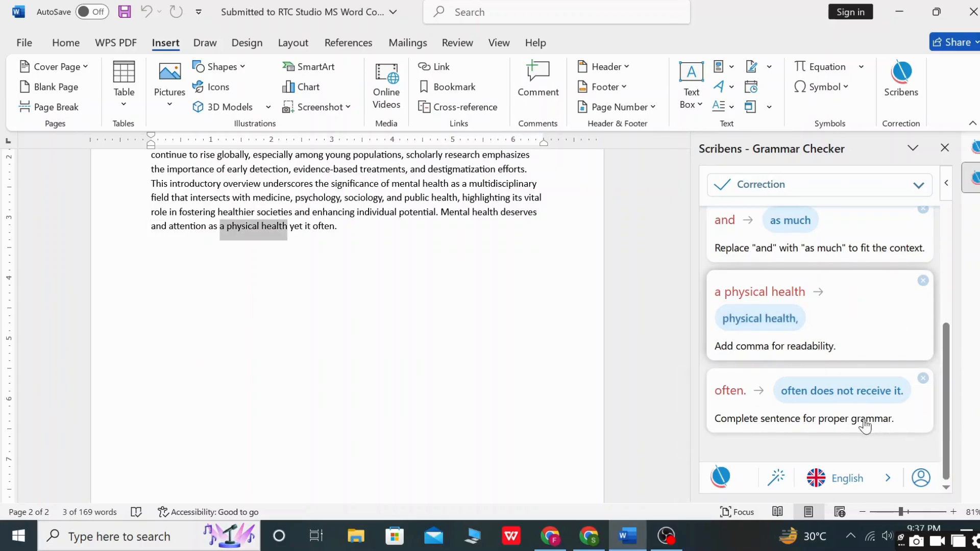
{"action": "left_click", "coordinate": [852, 391]}
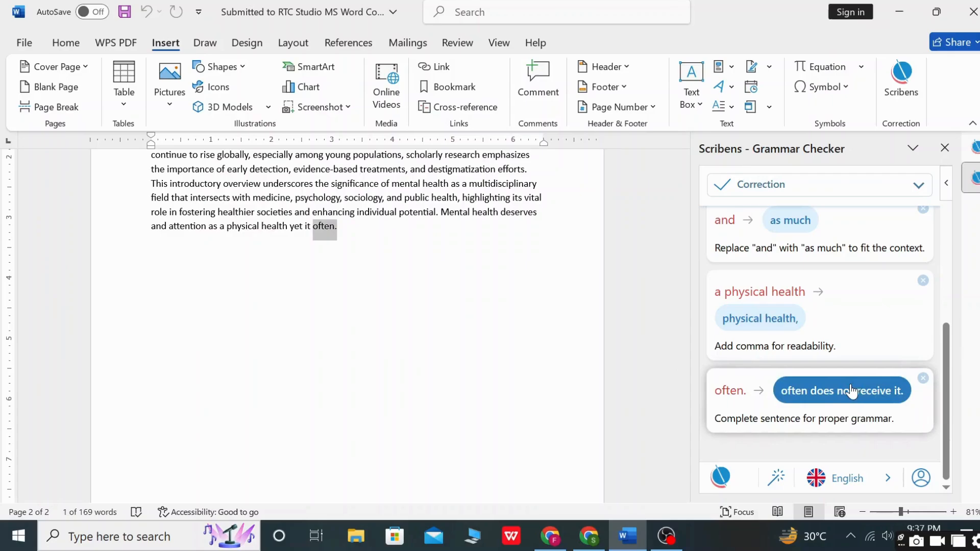
{"action": "left_click", "coordinate": [505, 344]}
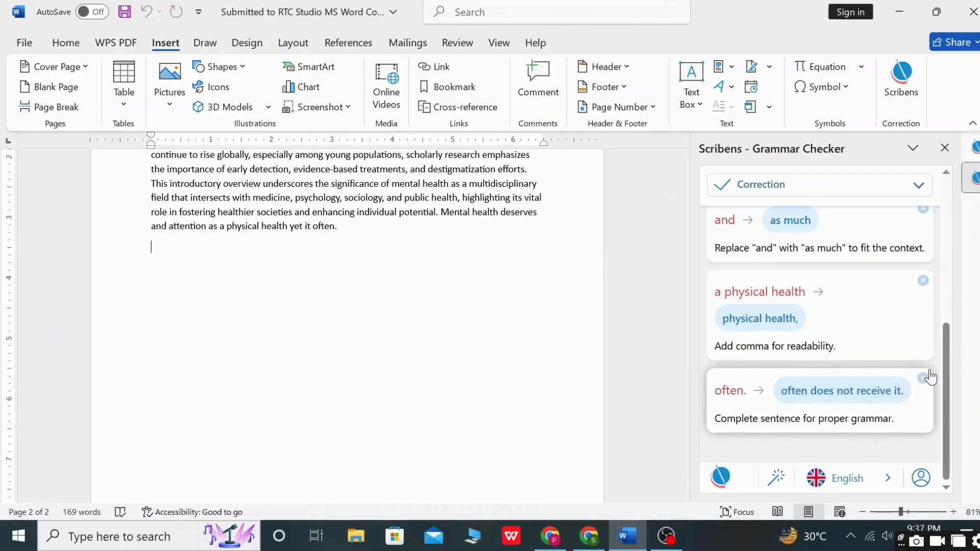
Dismiss the Scribens suggestions for "short", "Ai", the form feed, the spurious space and "and"
{"action": "left_click_drag", "start_coordinate": [945, 378], "coordinate": [950, 162]}
{"action": "left_click", "coordinate": [923, 225]}
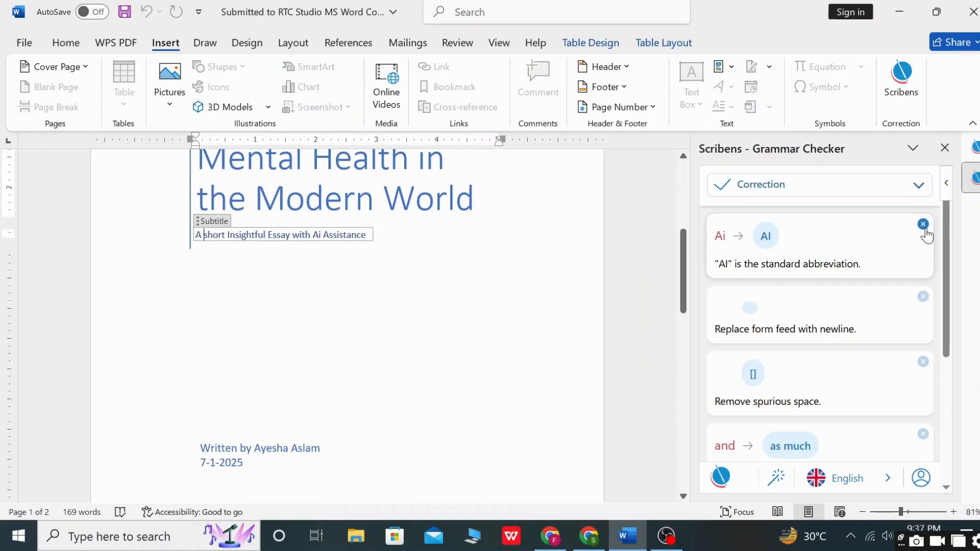
{"action": "left_click", "coordinate": [924, 226]}
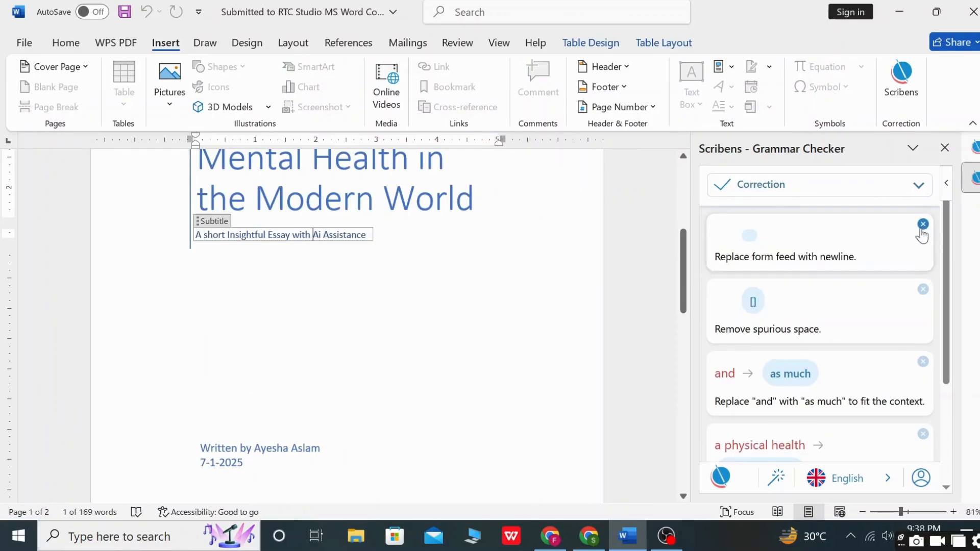
{"action": "left_click", "coordinate": [922, 225]}
{"action": "left_click", "coordinate": [922, 225]}
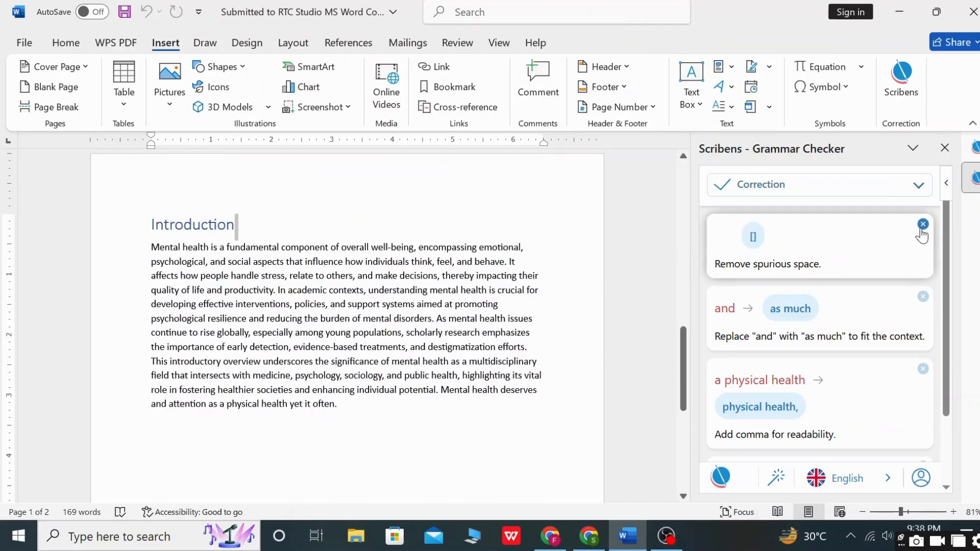
{"action": "left_click", "coordinate": [922, 228]}
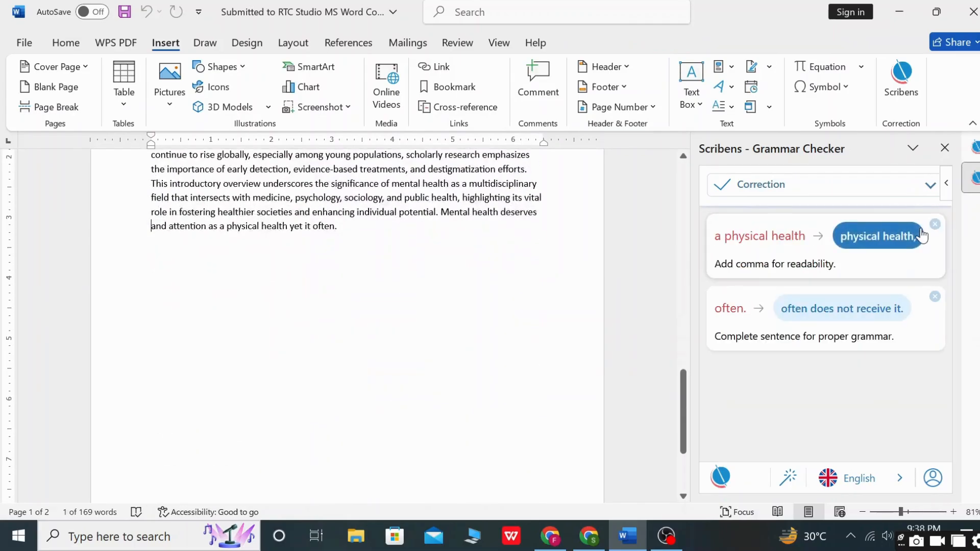
Try to dismiss the remaining Scribens suggestions for "a physical health" and "often."
{"action": "left_click", "coordinate": [933, 230]}
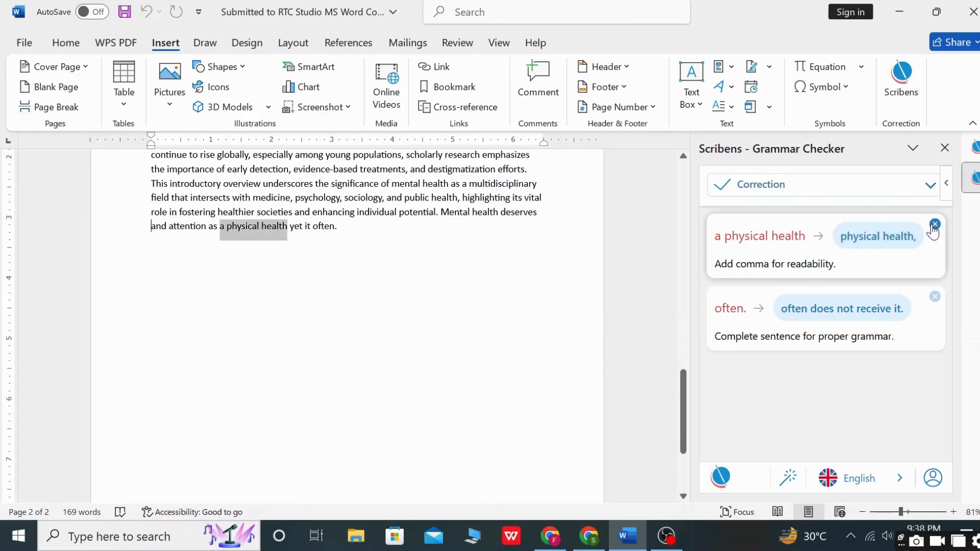
{"action": "left_click", "coordinate": [935, 301]}
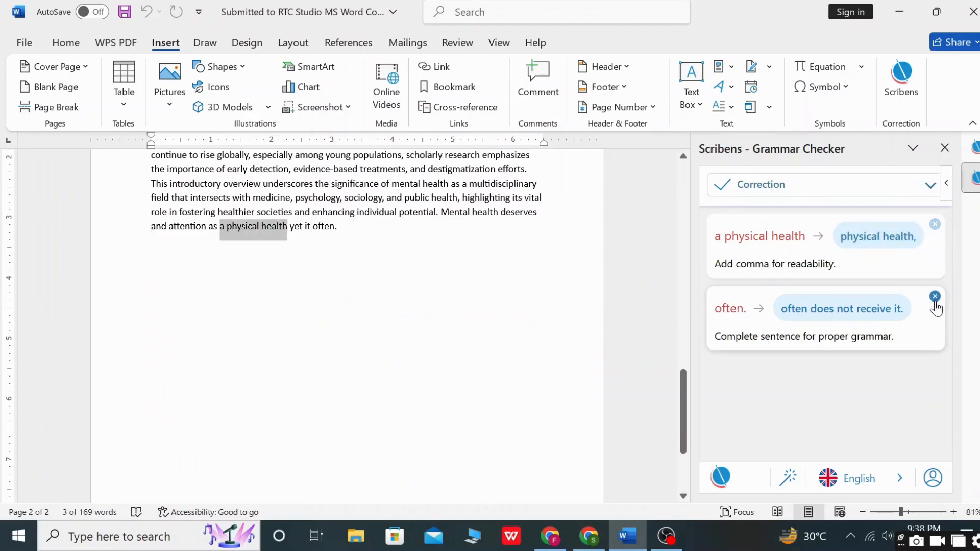
{"action": "left_click", "coordinate": [930, 235]}
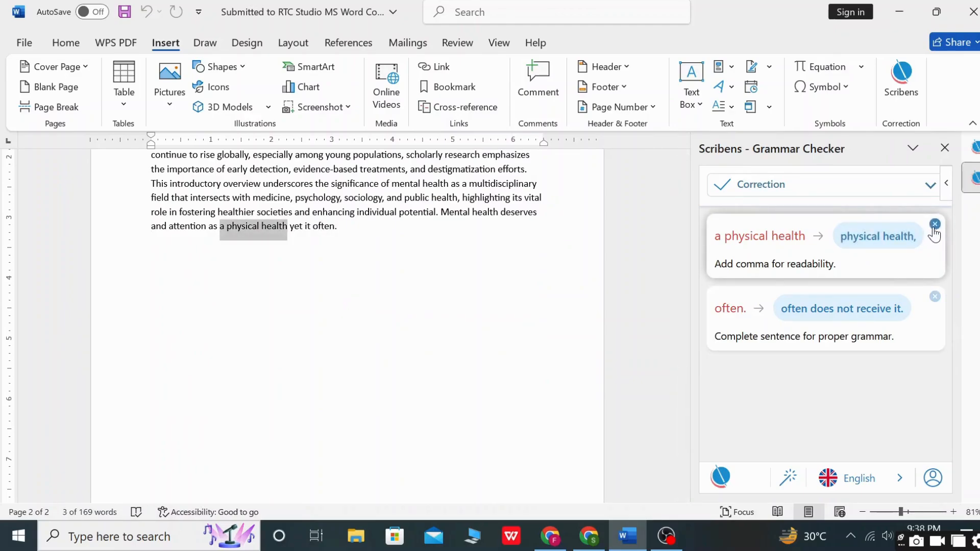